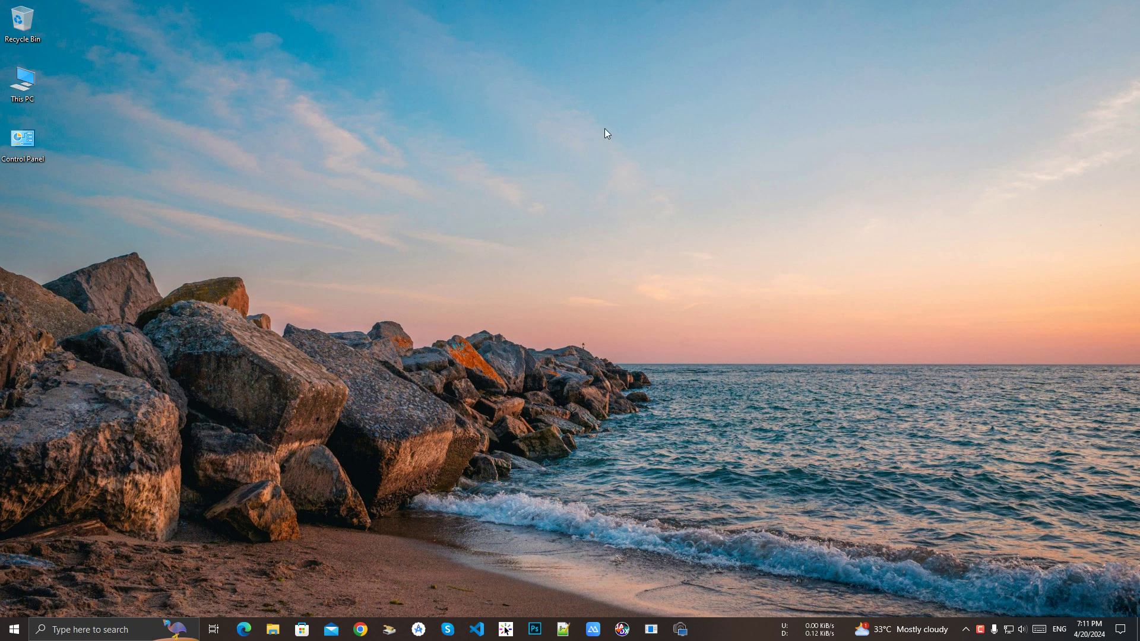
Refresh the desktop and launch Premiere Pro 2020, continuing past the unsupported video driver warning
{"action": "right_click", "coordinate": [604, 128]}
{"action": "left_click", "coordinate": [640, 161]}
{"action": "left_click", "coordinate": [14, 630]}
{"action": "left_click", "coordinate": [116, 201]}
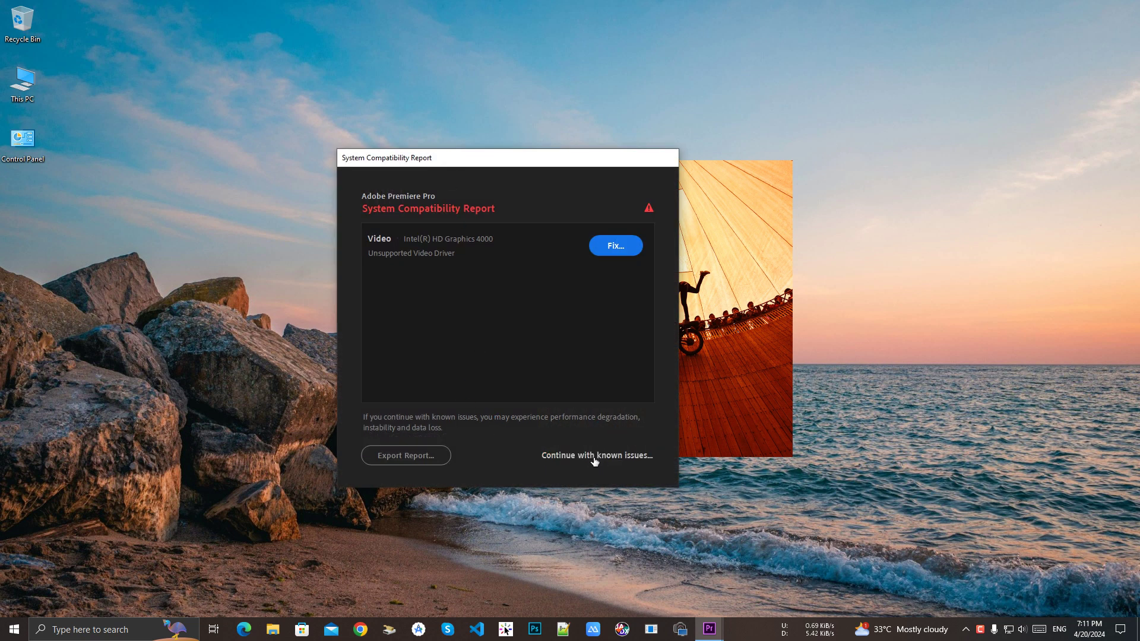
{"action": "left_click", "coordinate": [591, 458]}
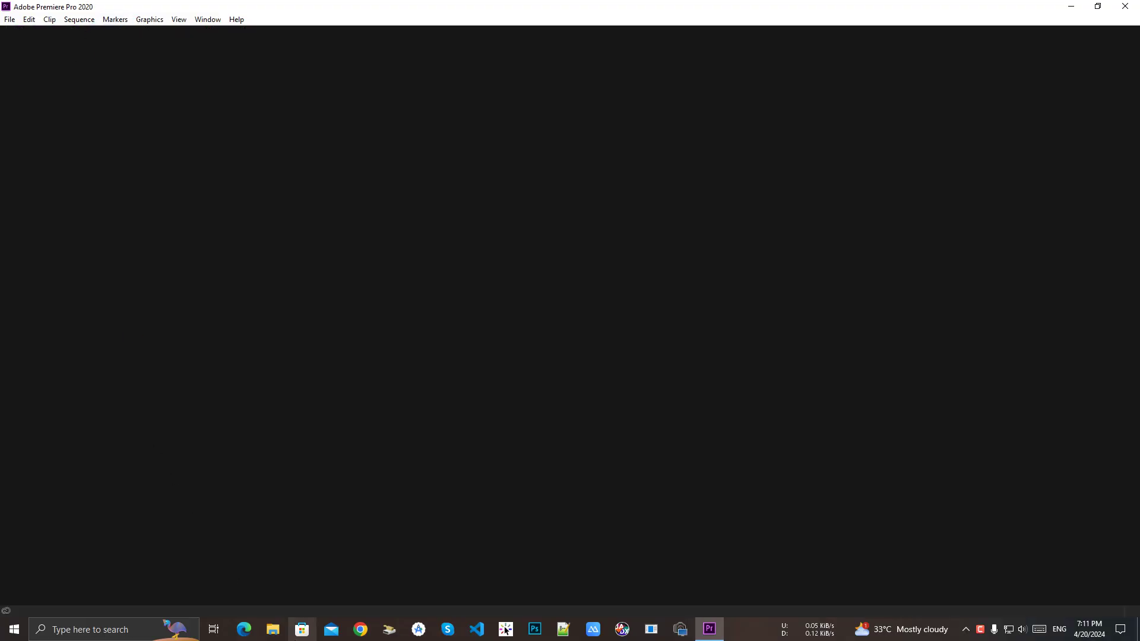
Browse EOS_DIGITAL (D:) > DCIM > 100CANON in File Explorer and play MVI_0073.MOV
{"action": "left_click", "coordinate": [273, 630]}
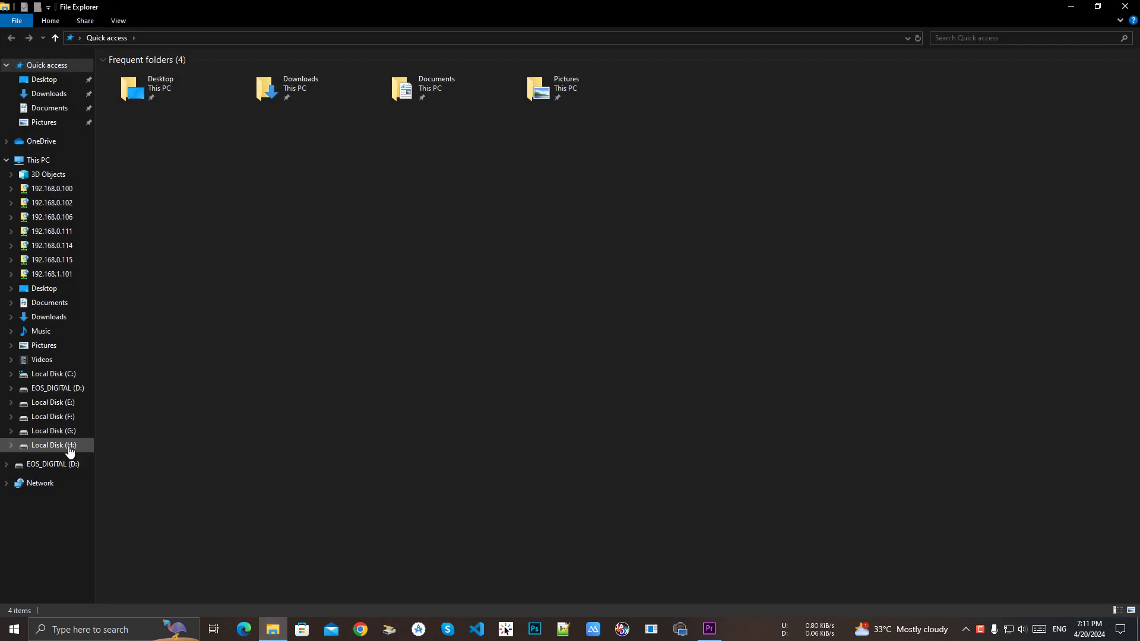
{"action": "left_click", "coordinate": [70, 464]}
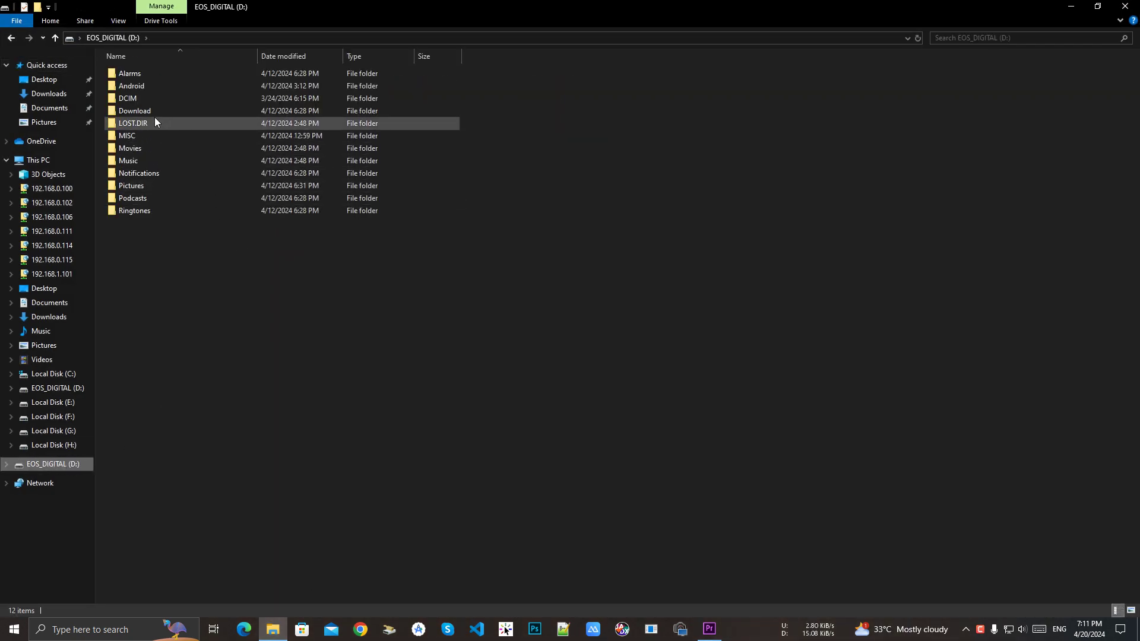
{"action": "double_click", "coordinate": [141, 97]}
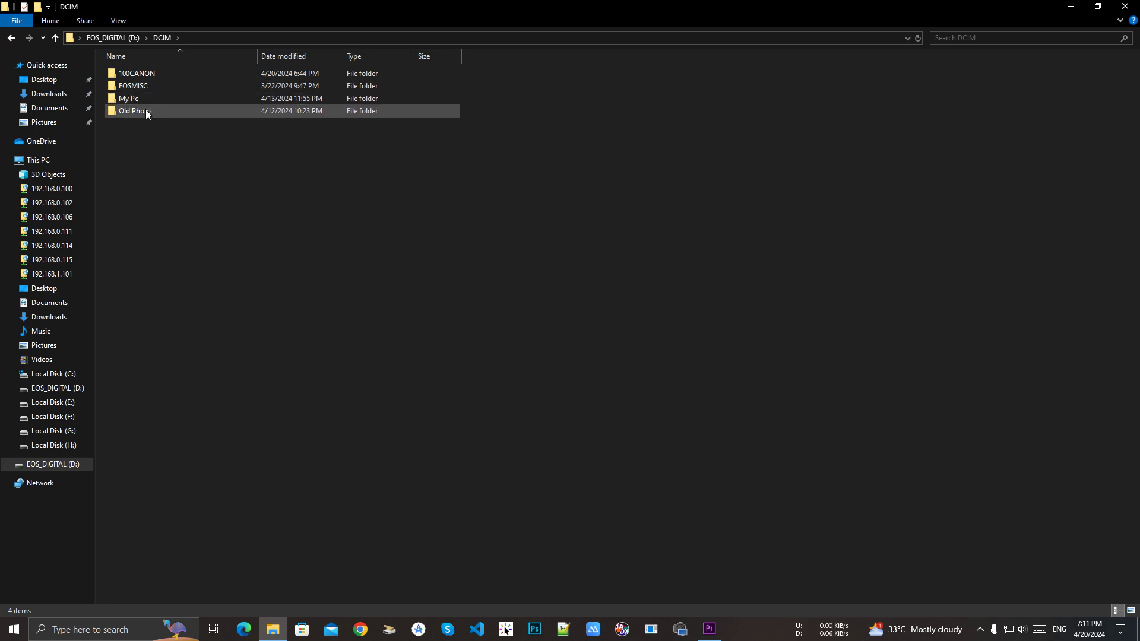
{"action": "double_click", "coordinate": [151, 71]}
{"action": "double_click", "coordinate": [166, 386]}
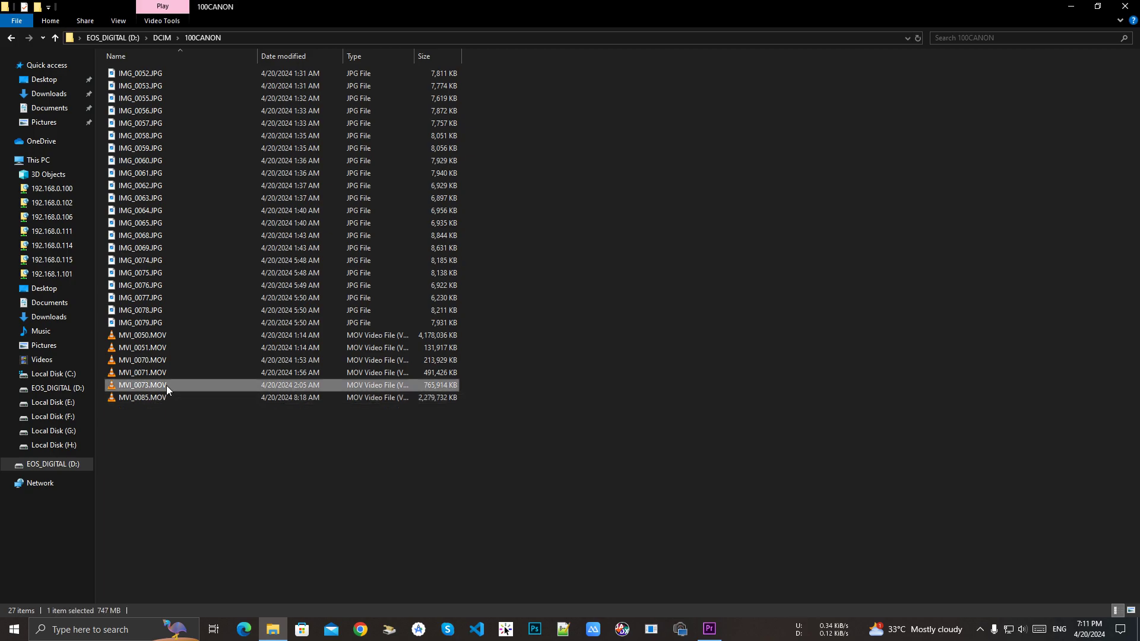
Check MVI_0073.MOV at about 01:09, 01:33 and 01:54, then pause and close VLC
{"action": "scroll", "coordinate": [594, 374], "scroll_direction": "down", "scroll_amount": 1}
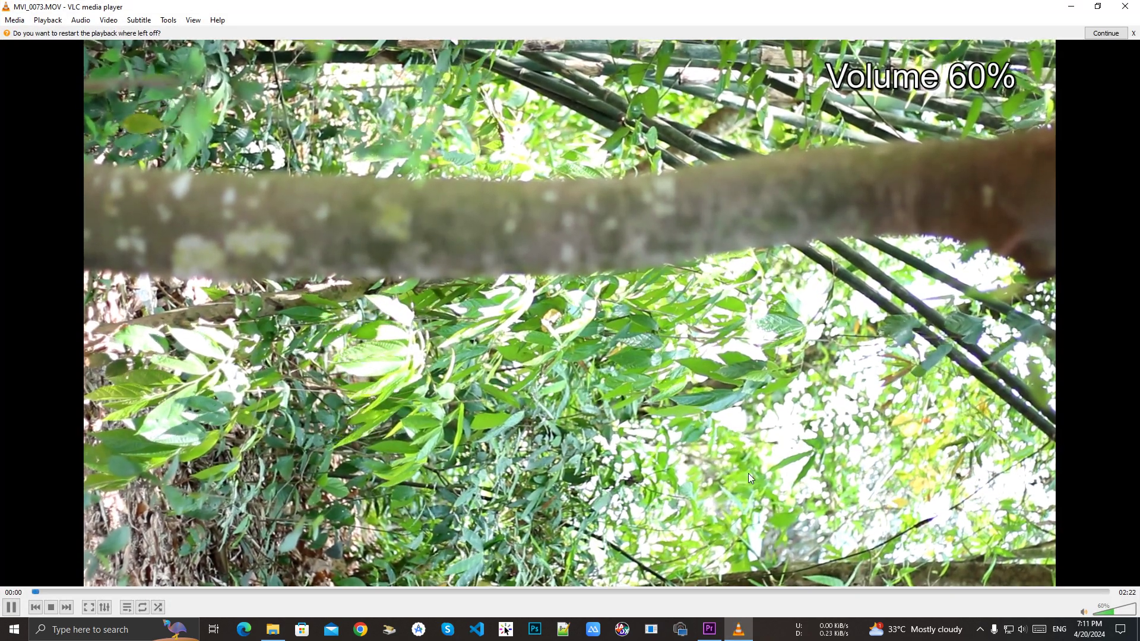
{"action": "left_click", "coordinate": [561, 592]}
{"action": "left_click", "coordinate": [732, 592]}
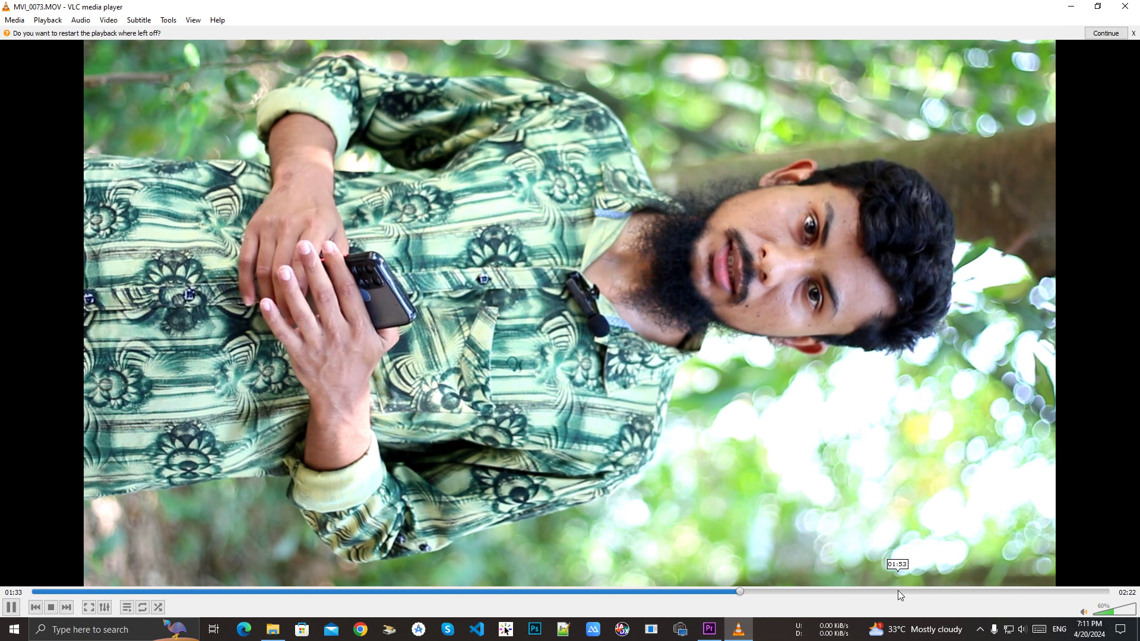
{"action": "left_click", "coordinate": [898, 592]}
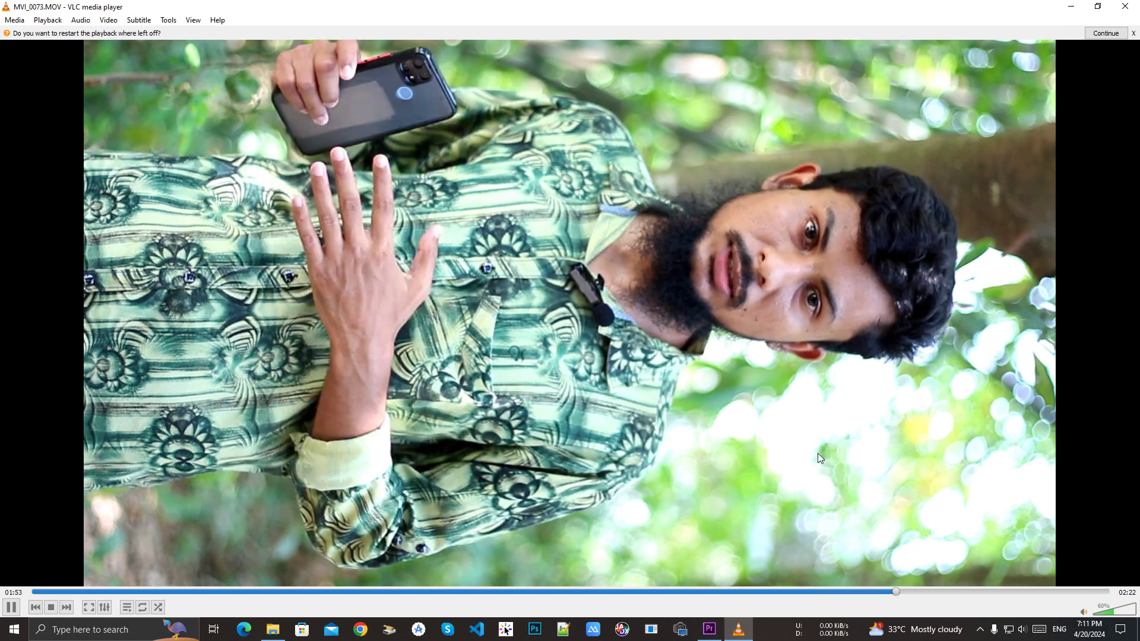
{"action": "key", "text": "space"}
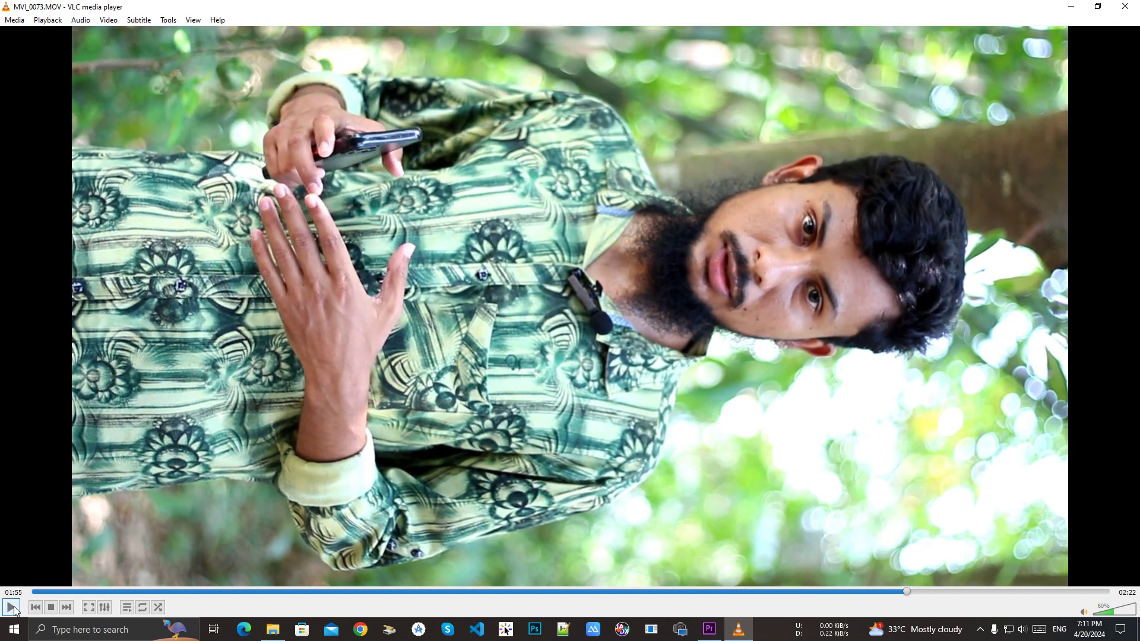
{"action": "left_click", "coordinate": [1125, 6]}
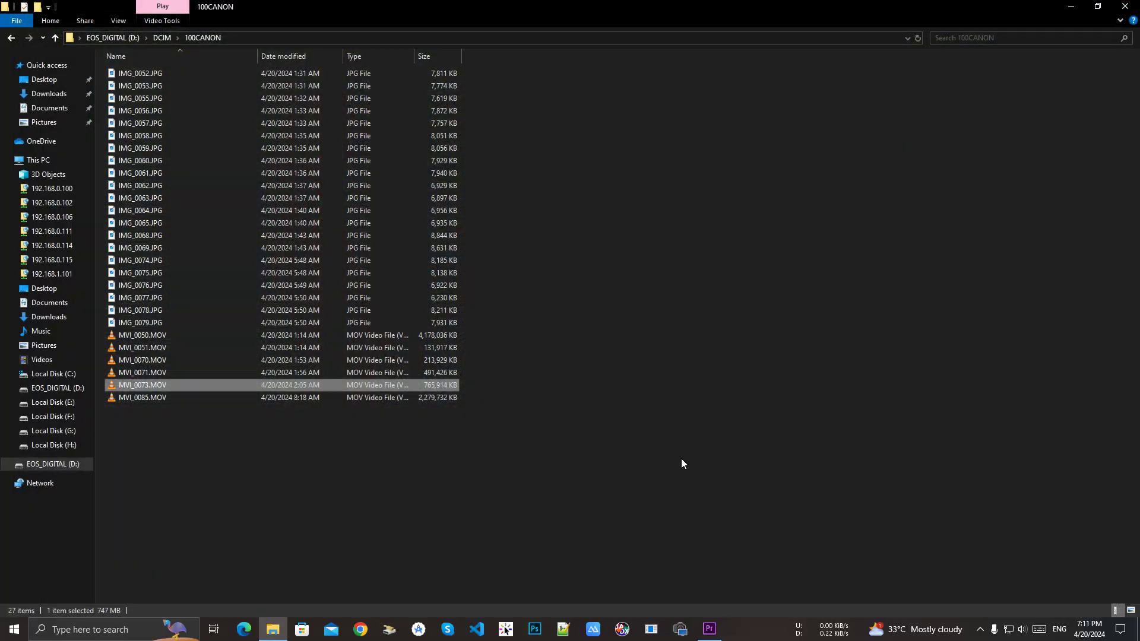
{"action": "left_click", "coordinate": [428, 436]}
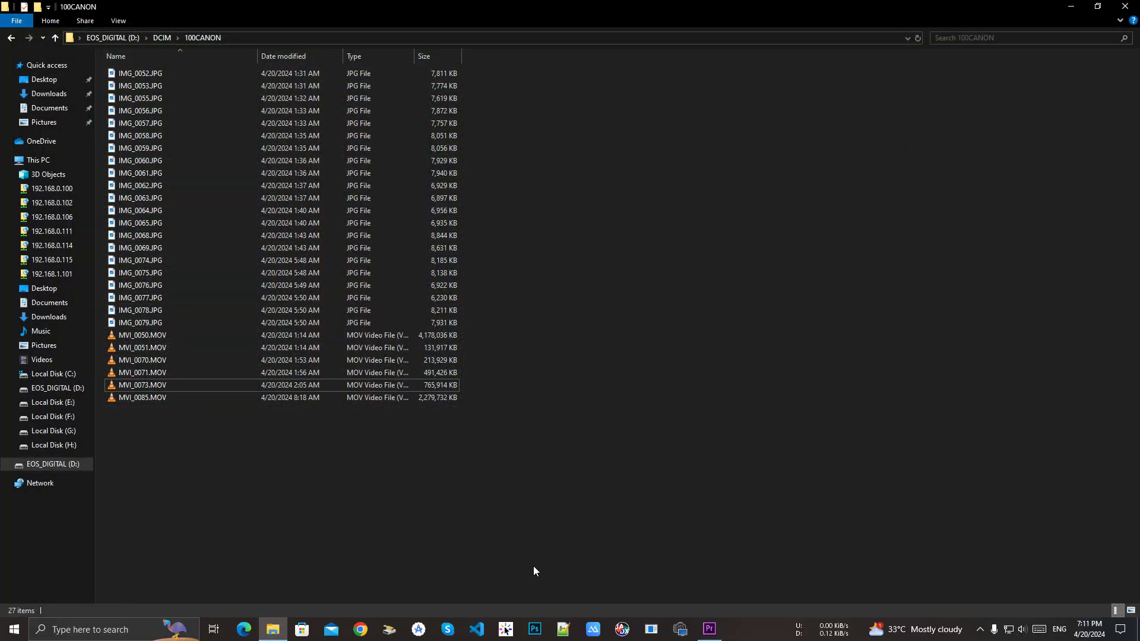
Bring Premiere Pro forward and create a new Untitled project, overwriting the existing one
{"action": "left_click", "coordinate": [722, 634]}
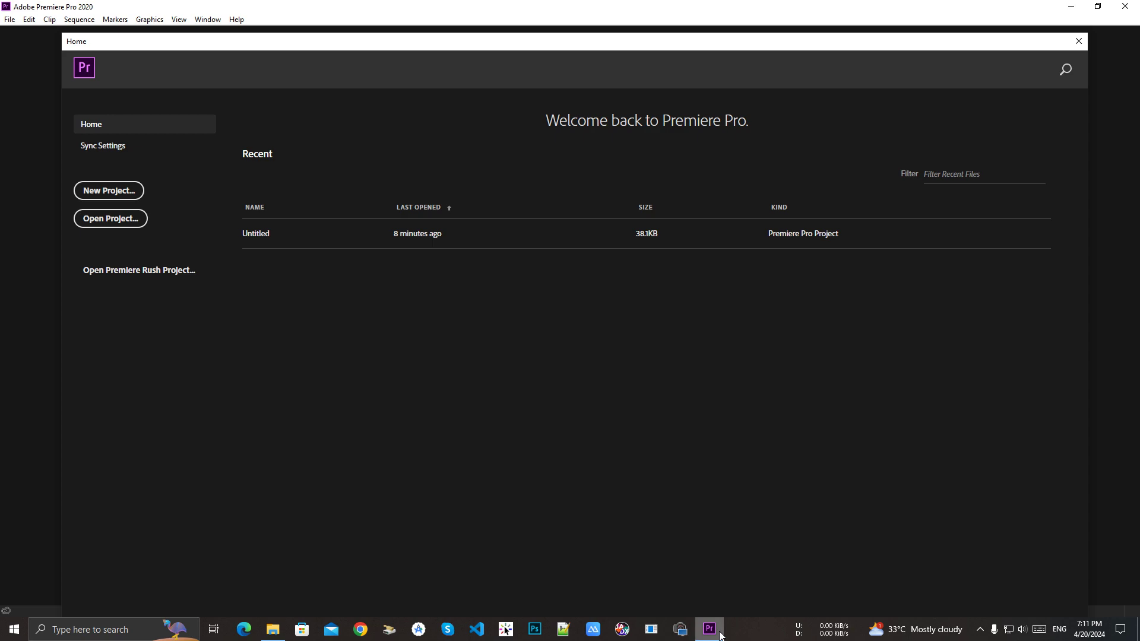
{"action": "left_click", "coordinate": [721, 635]}
{"action": "left_click", "coordinate": [721, 634]}
{"action": "left_click", "coordinate": [111, 190]}
{"action": "left_click", "coordinate": [689, 490]}
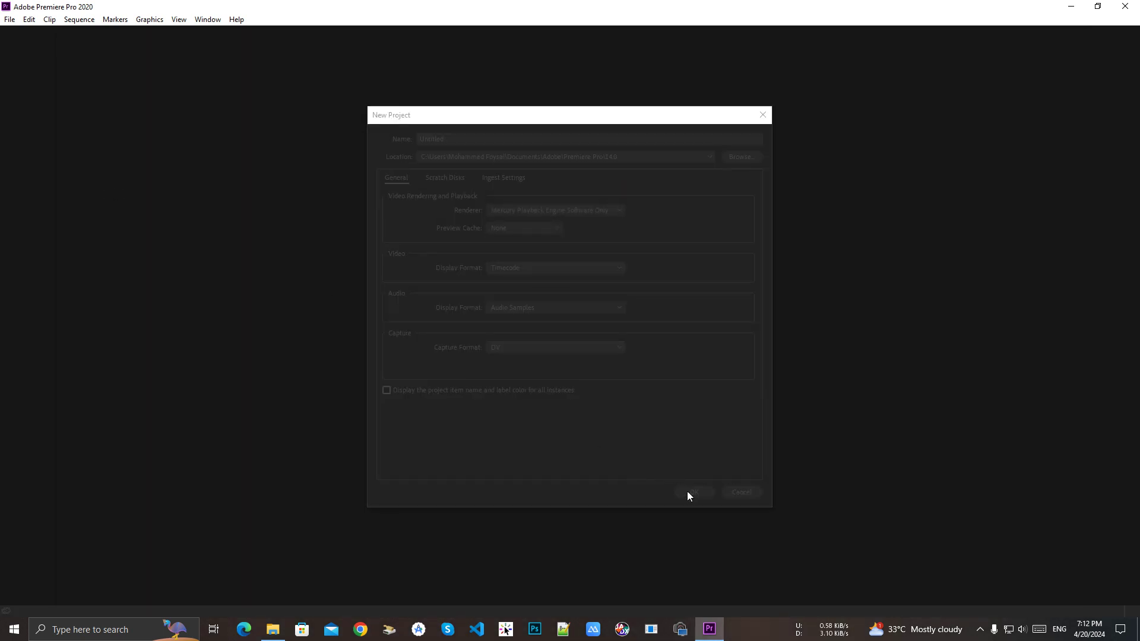
{"action": "left_click", "coordinate": [586, 326]}
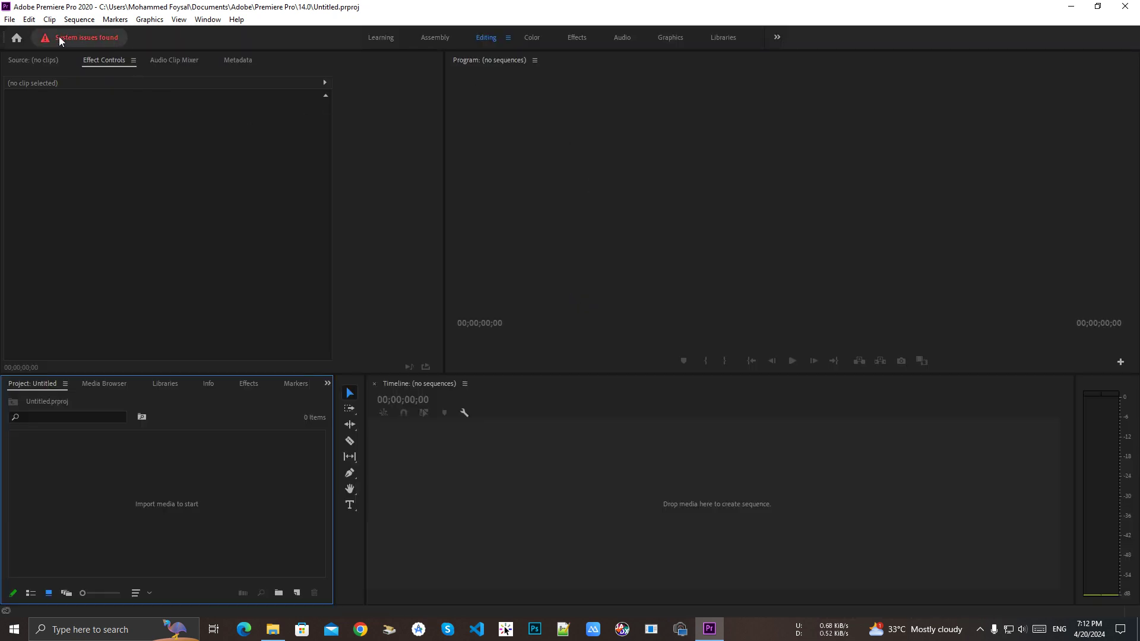
Start a new sequence with the AVCHD 1080p30 preset and show its Settings tab
{"action": "left_click", "coordinate": [9, 19]}
{"action": "mouse_move", "coordinate": [31, 34]}
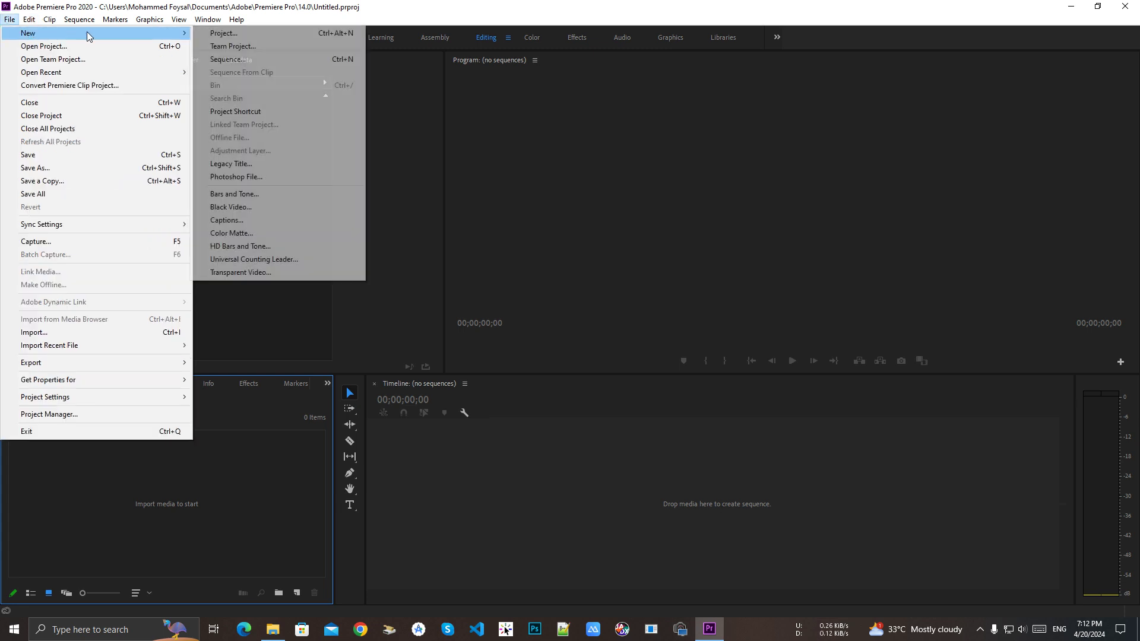
{"action": "left_click", "coordinate": [249, 61]}
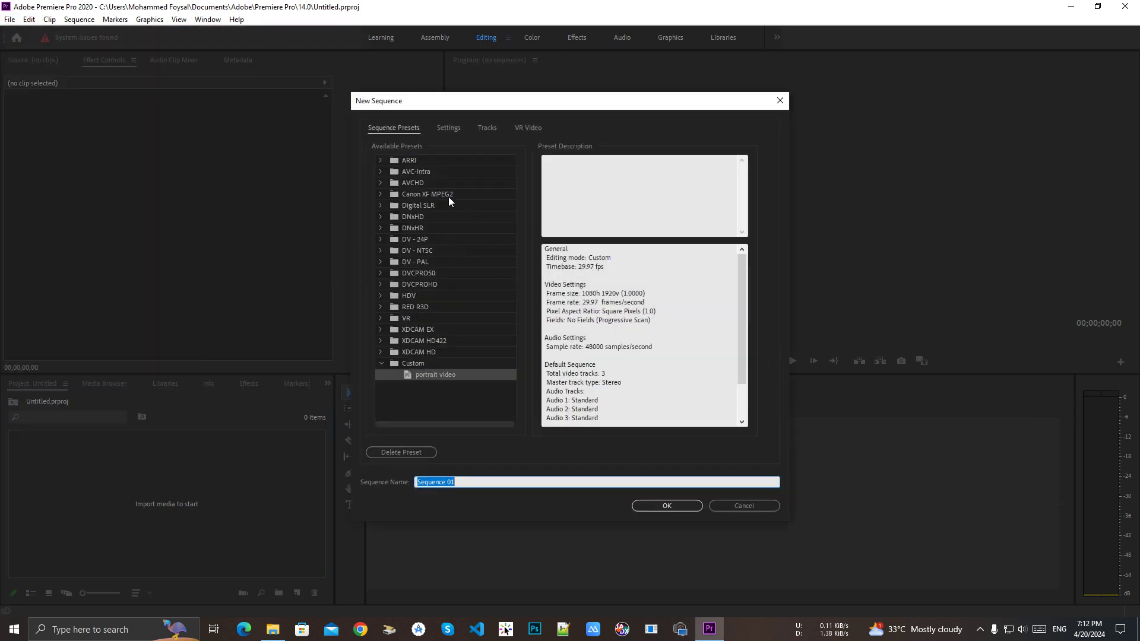
{"action": "left_click", "coordinate": [440, 183]}
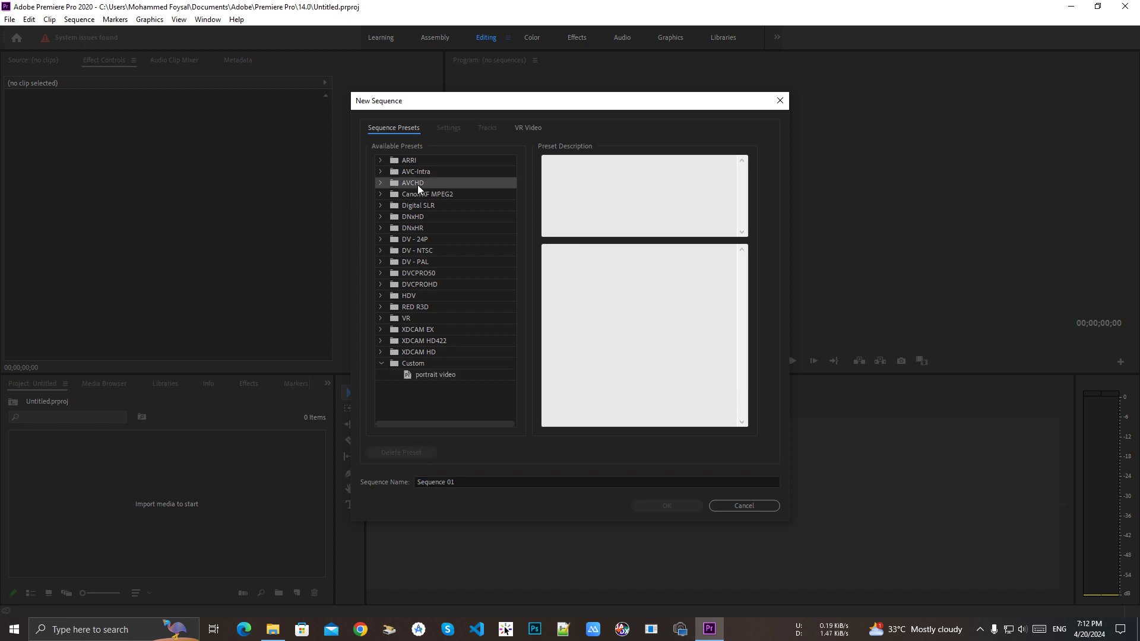
{"action": "left_click", "coordinate": [380, 183]}
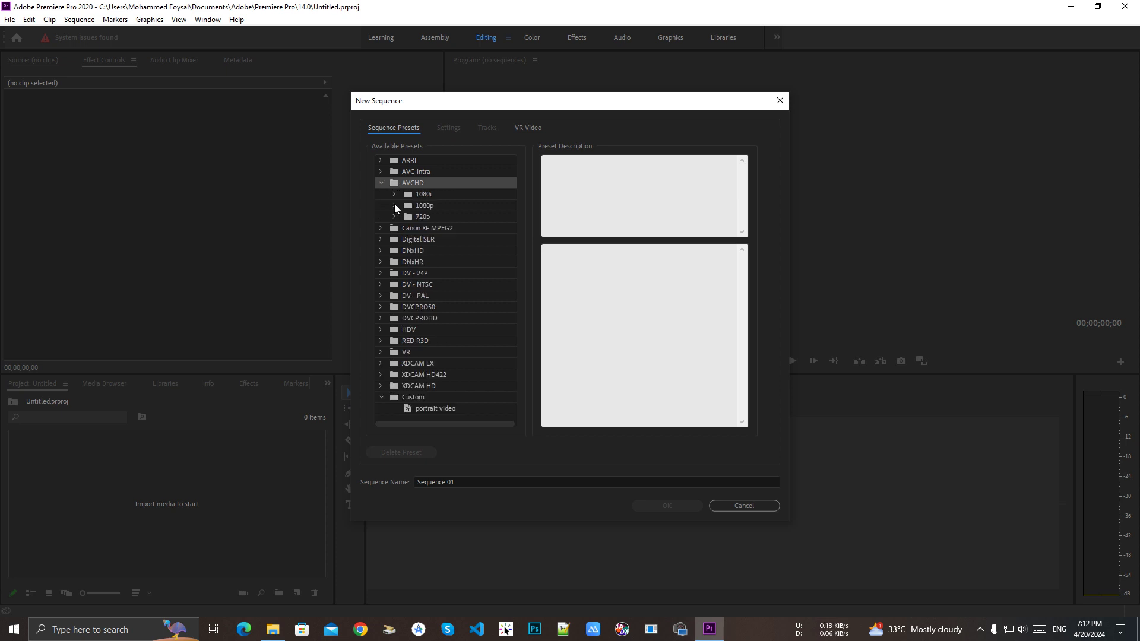
{"action": "left_click", "coordinate": [394, 205]}
{"action": "left_click", "coordinate": [437, 204]}
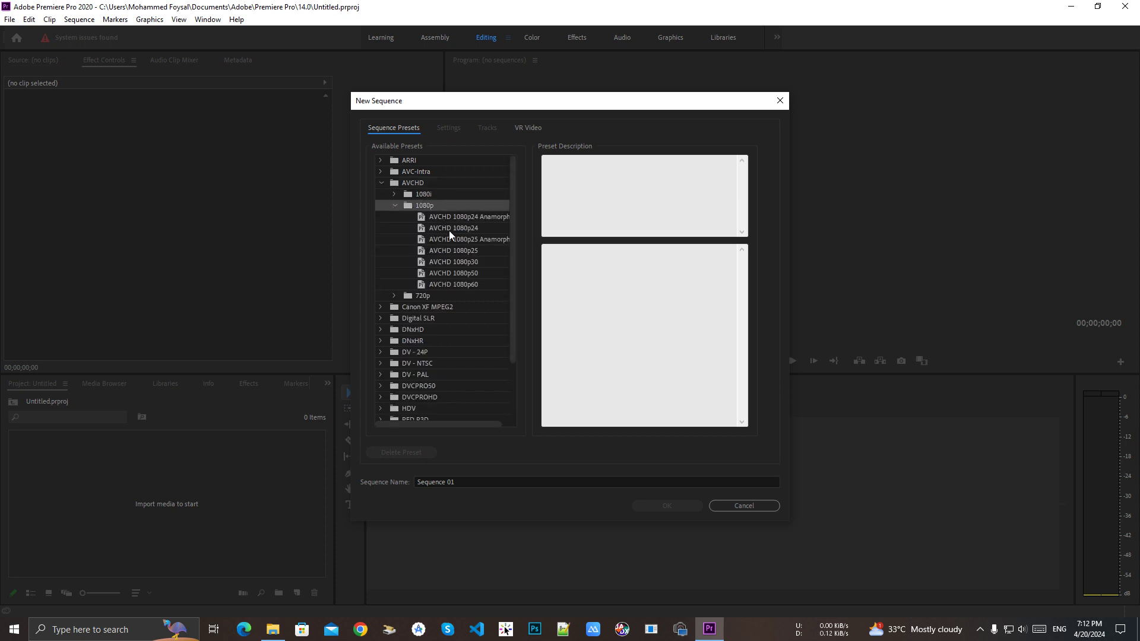
{"action": "left_click", "coordinate": [480, 266]}
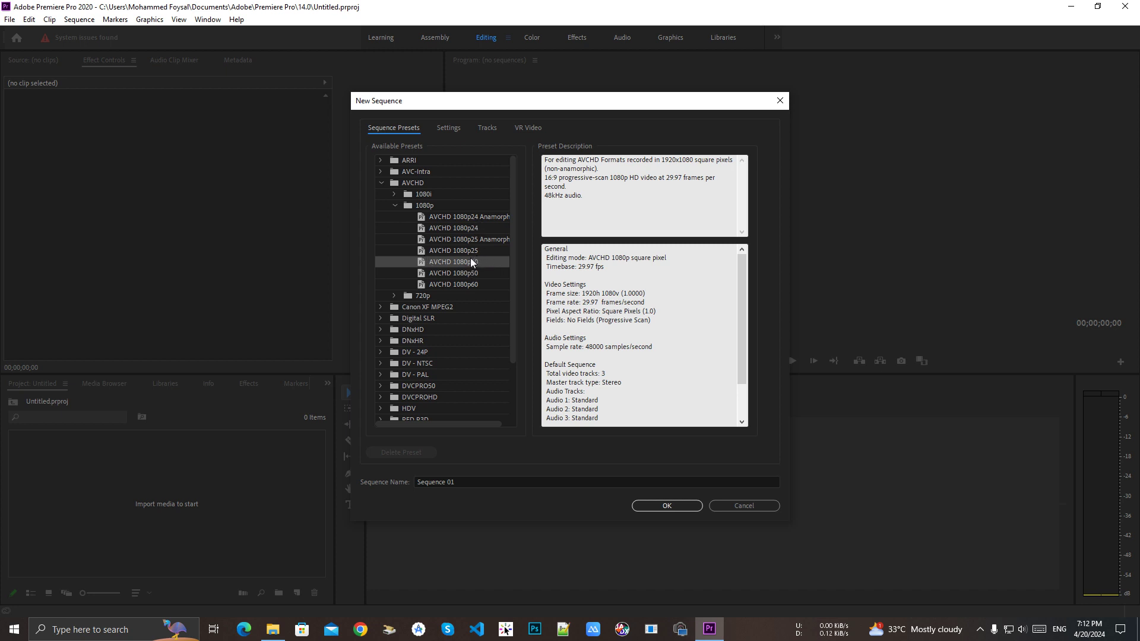
{"action": "left_click", "coordinate": [447, 129]}
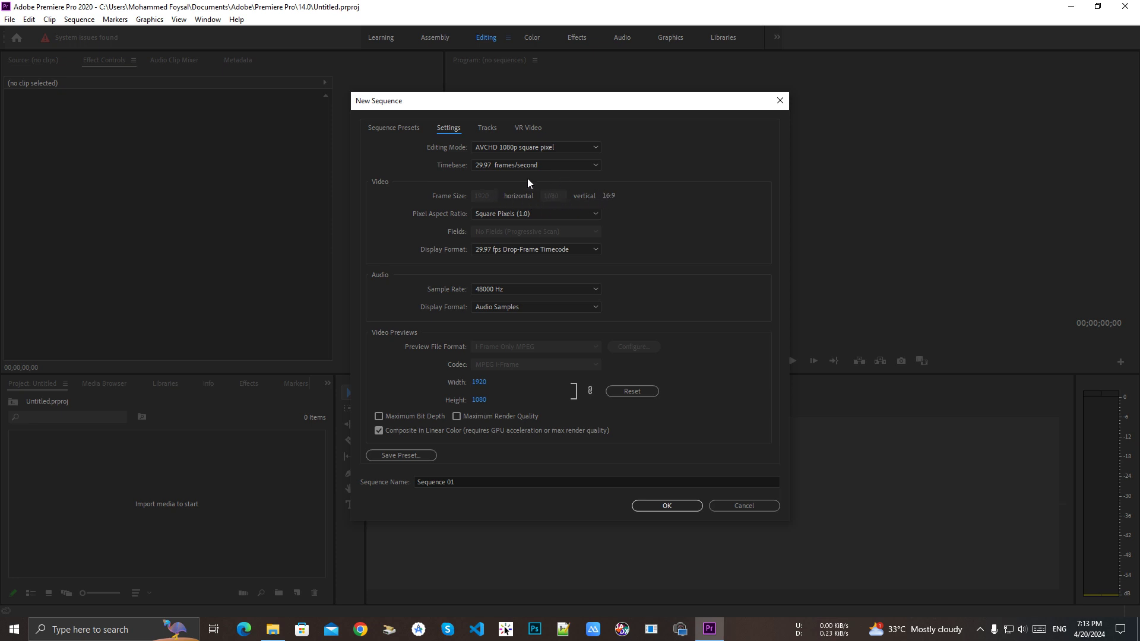
Set Editing Mode to Custom with a 1080 × 1920 frame size
{"action": "left_click", "coordinate": [526, 148]}
{"action": "scroll", "coordinate": [527, 178], "scroll_direction": "up", "scroll_amount": 4}
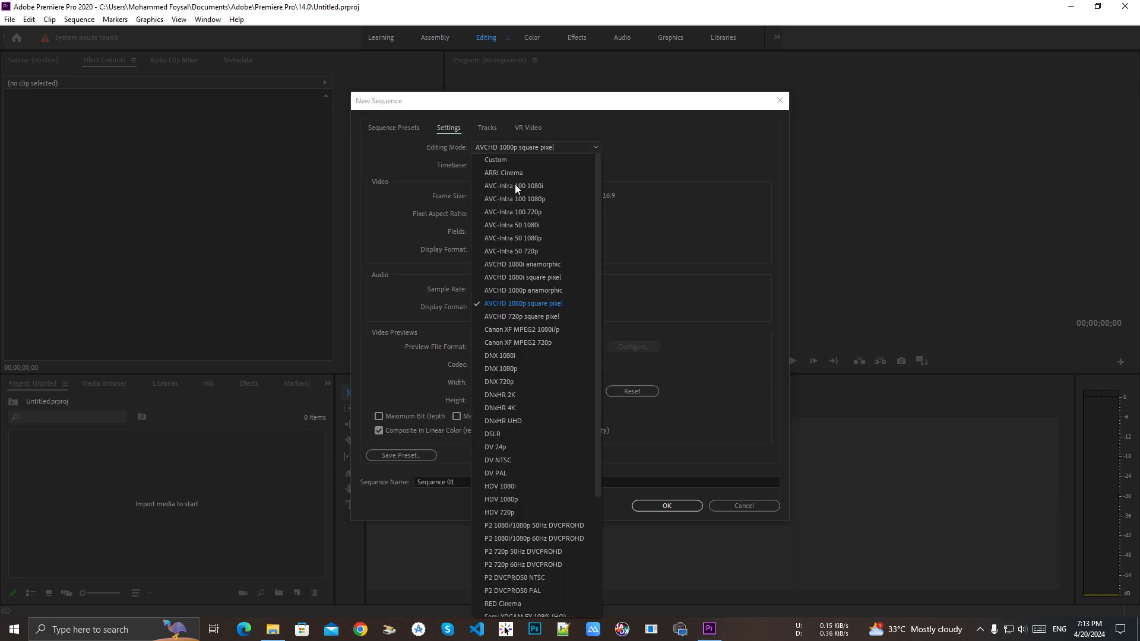
{"action": "left_click", "coordinate": [511, 160]}
{"action": "left_click", "coordinate": [492, 195]}
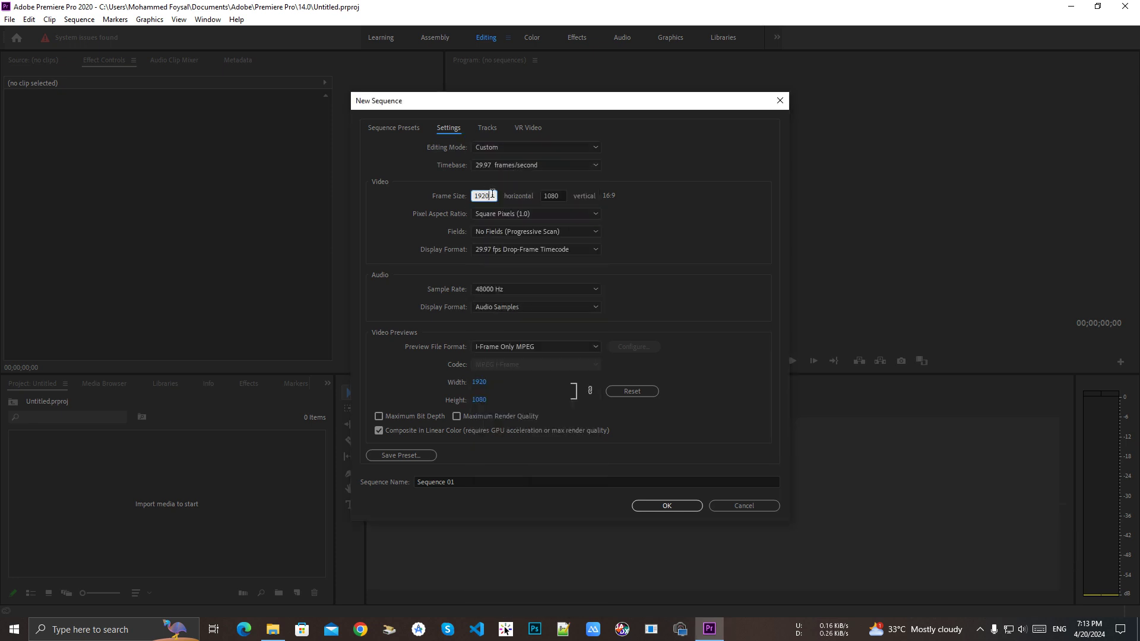
{"action": "double_click", "coordinate": [492, 196]}
{"action": "left_click", "coordinate": [553, 195]}
{"action": "left_click", "coordinate": [486, 196]}
{"action": "type", "text": "1080"}
{"action": "key", "text": "Tab"}
{"action": "type", "text": "19"}
{"action": "type", "text": "20"}
{"action": "left_click", "coordinate": [646, 205]}
Turn on Maximum Render Quality, accepting the rendering memory warning
{"action": "left_click", "coordinate": [490, 419]}
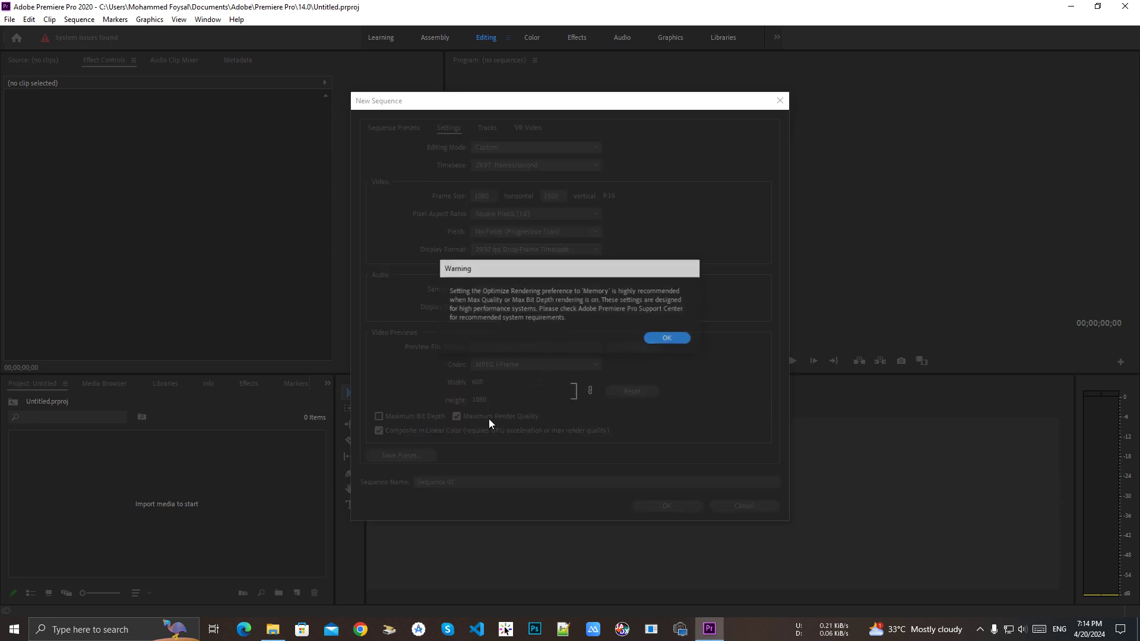
{"action": "left_click", "coordinate": [667, 341]}
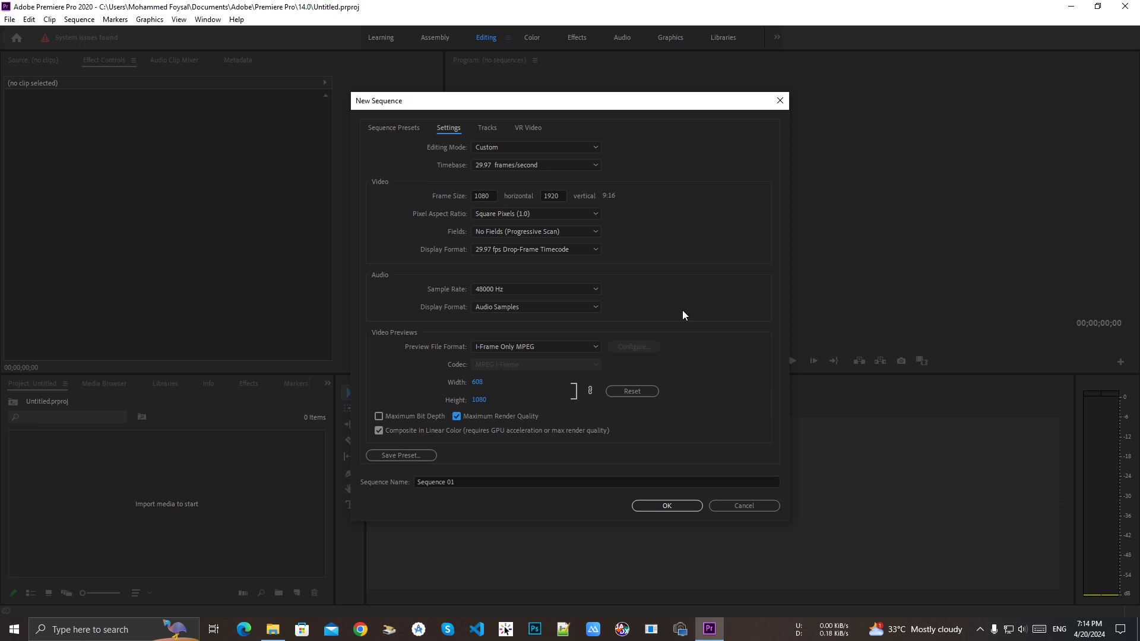
{"action": "left_click", "coordinate": [398, 129]}
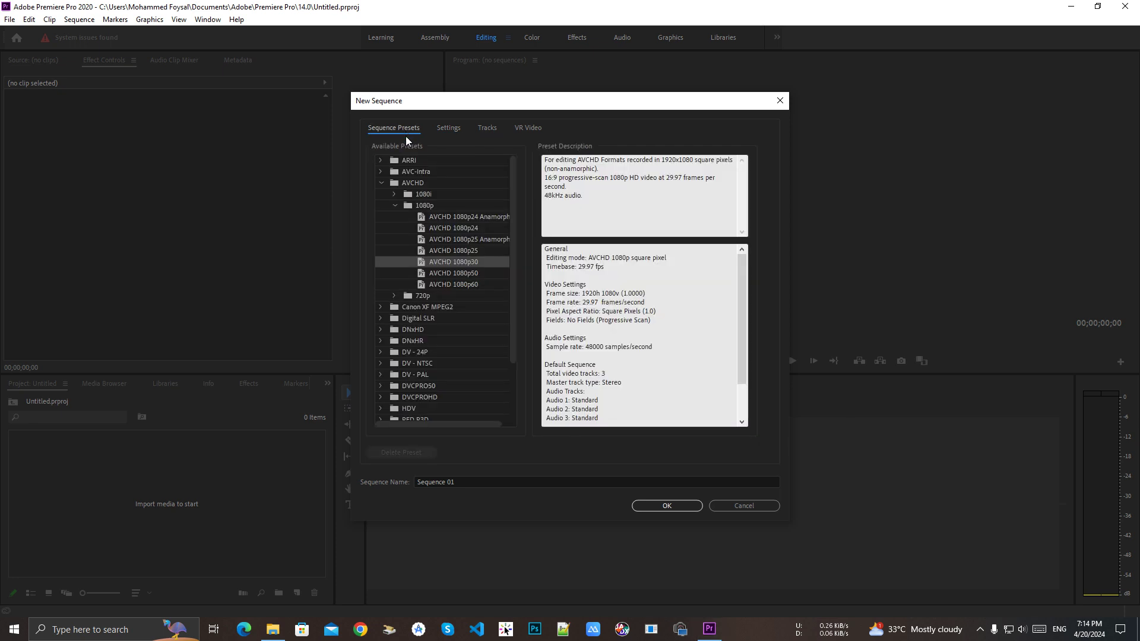
Toggle Maximum Render Quality on and back off in the sequence settings
{"action": "left_click", "coordinate": [456, 128]}
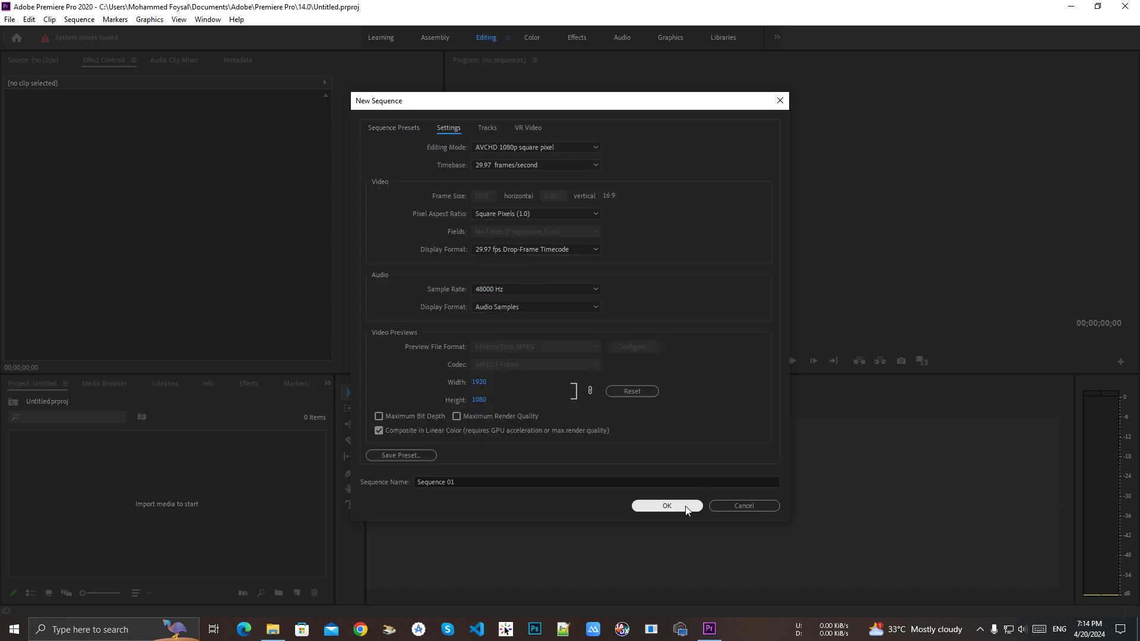
{"action": "left_click", "coordinate": [480, 416]}
{"action": "left_click", "coordinate": [671, 340]}
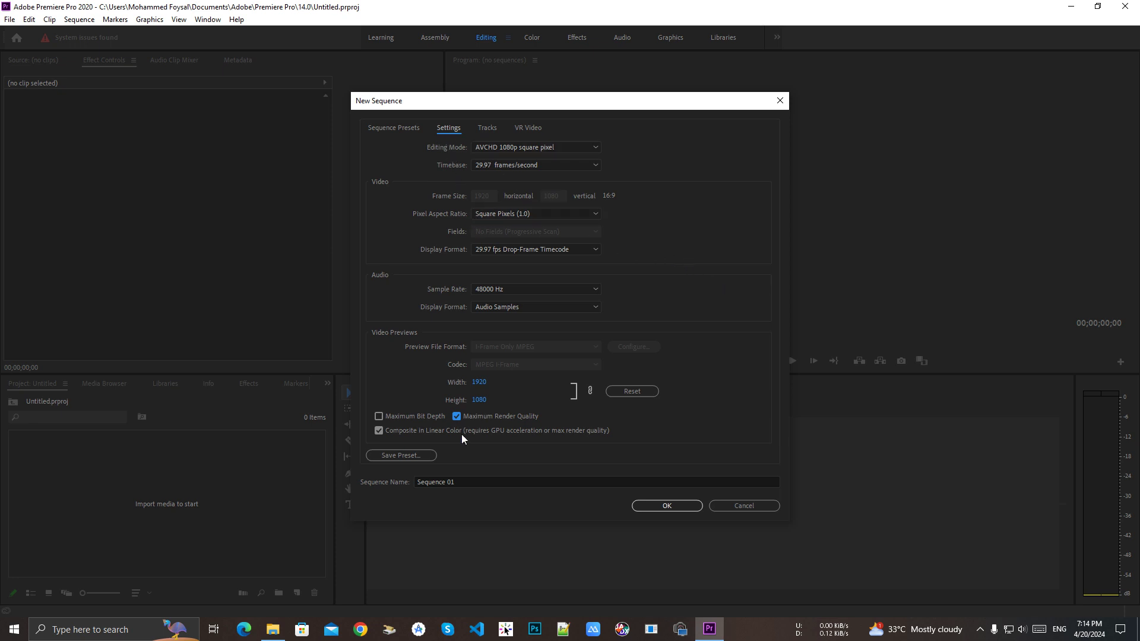
{"action": "left_click", "coordinate": [457, 417]}
{"action": "left_click", "coordinate": [398, 129]}
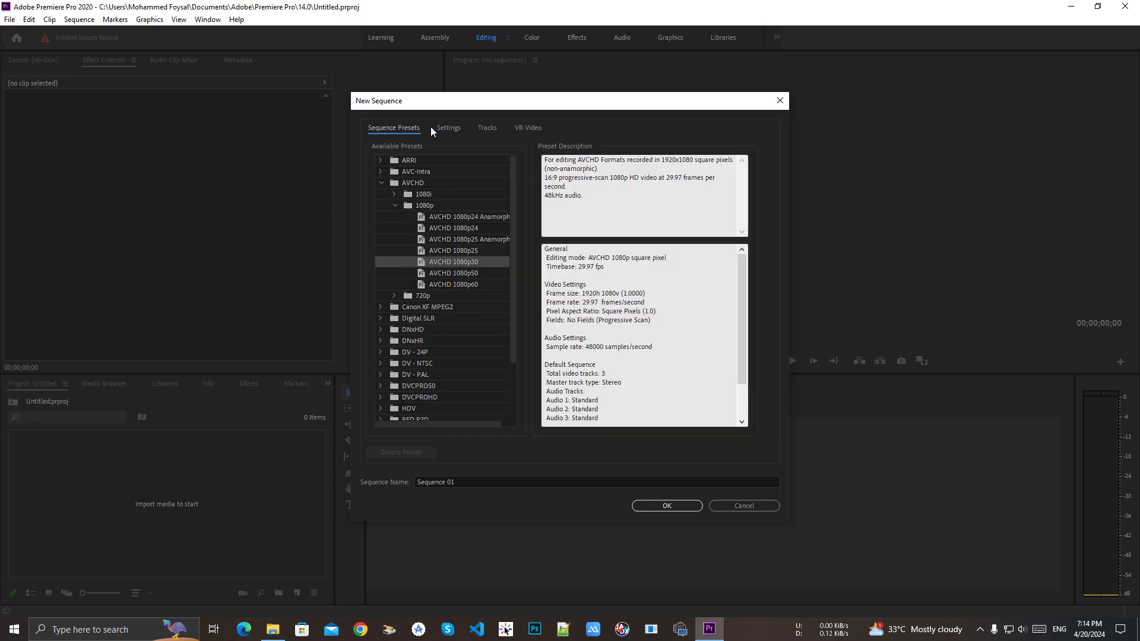
{"action": "left_click", "coordinate": [449, 129]}
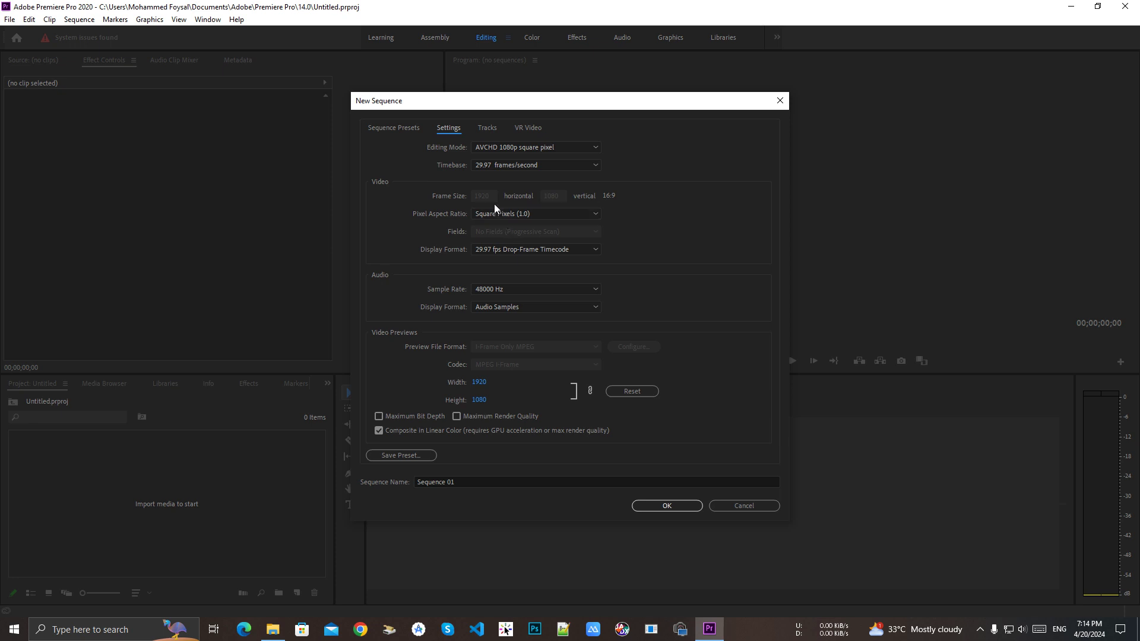
Set Editing Mode to Custom with frame size 1080 horizontal × 1920 vertical
{"action": "left_click", "coordinate": [516, 147]}
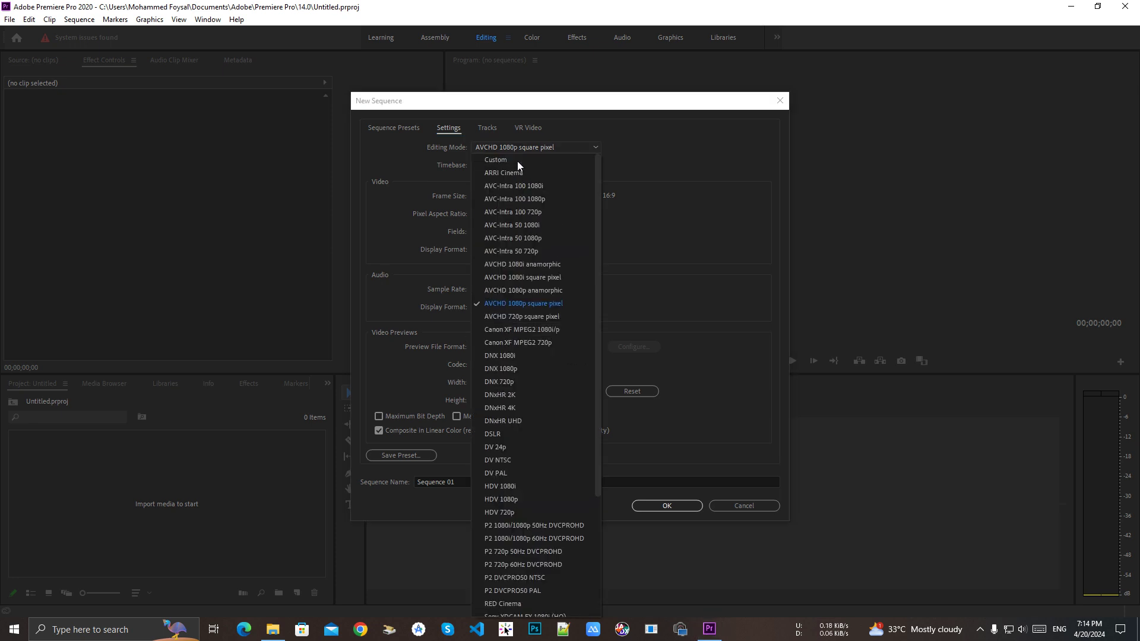
{"action": "left_click", "coordinate": [518, 162]}
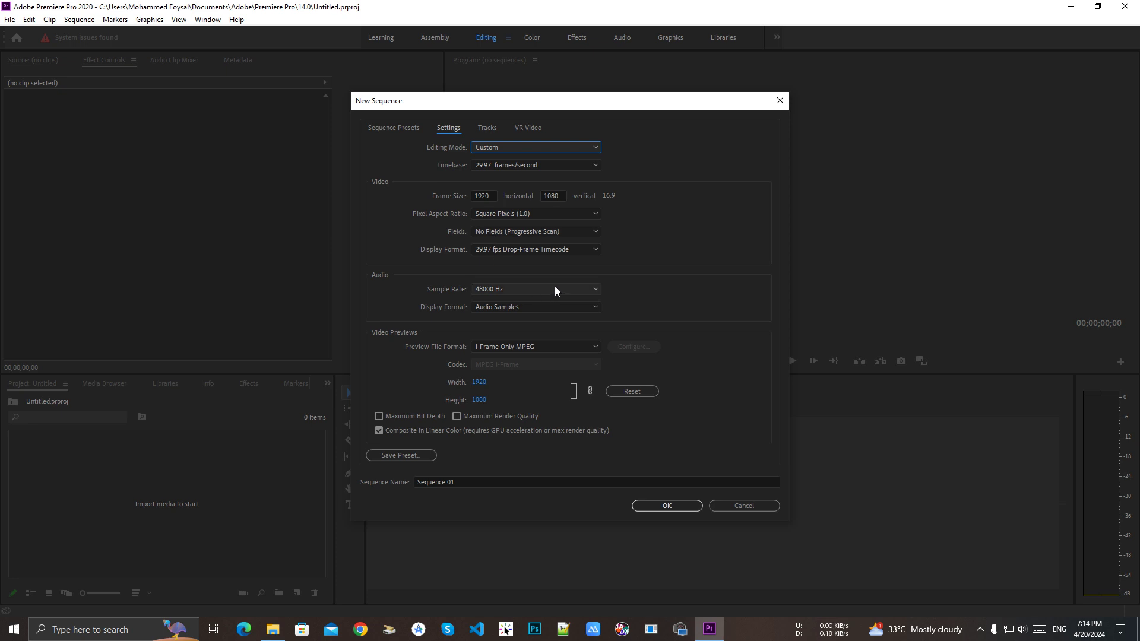
{"action": "left_click", "coordinate": [484, 196]}
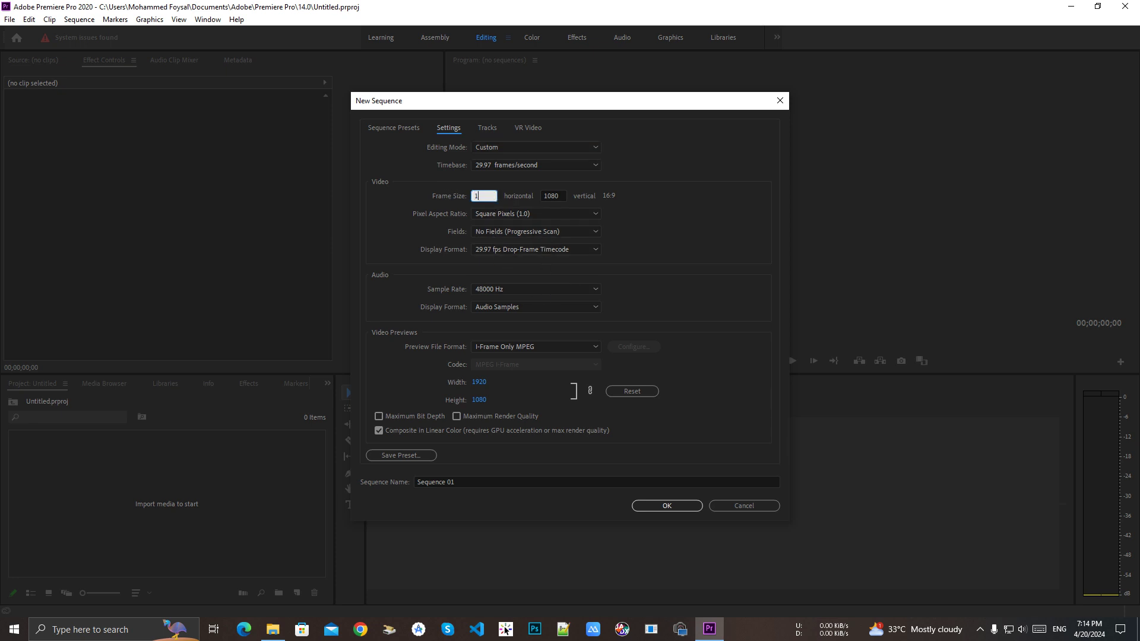
{"action": "type", "text": "1080"}
{"action": "left_click", "coordinate": [560, 193]}
{"action": "type", "text": "1920"}
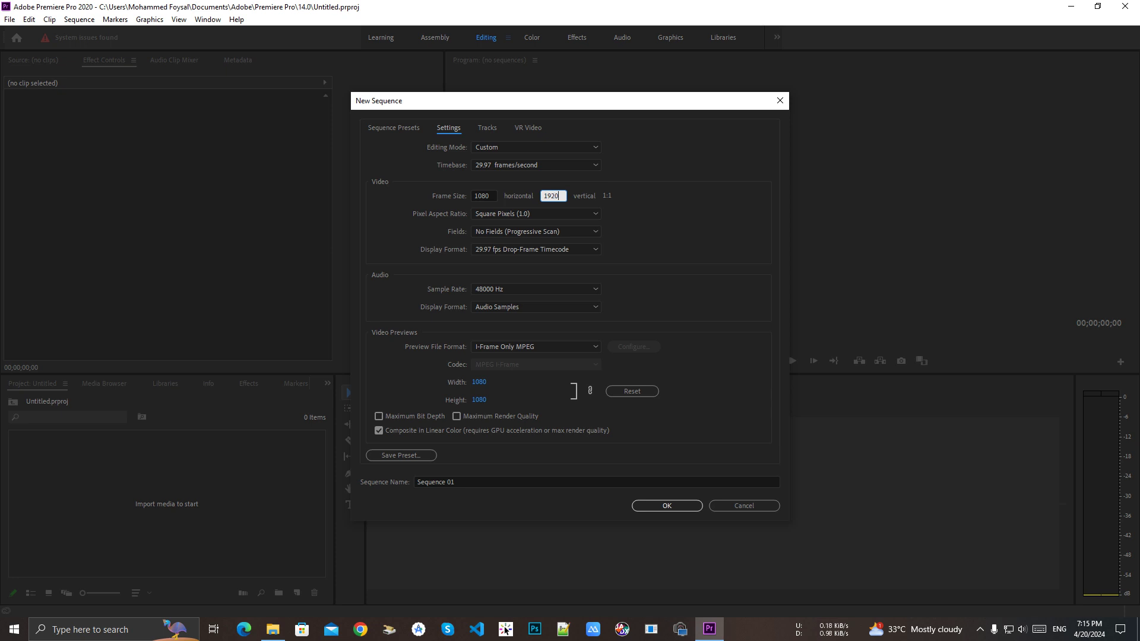
{"action": "left_click", "coordinate": [690, 226]}
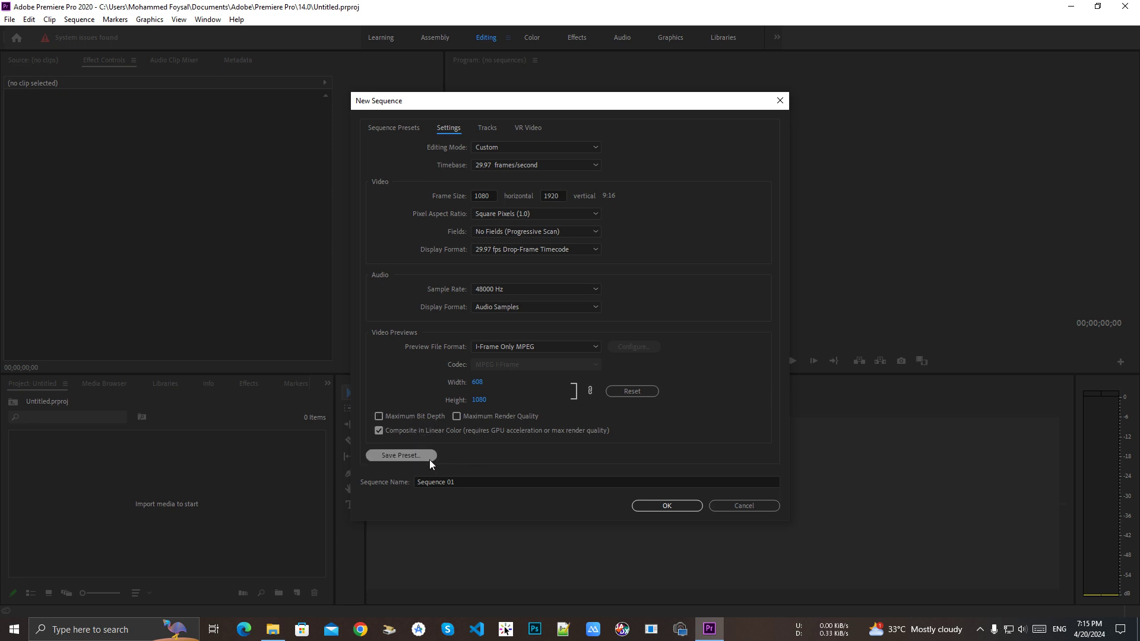
Rename the sequence to 'Sequence new'
{"action": "left_click", "coordinate": [453, 482]}
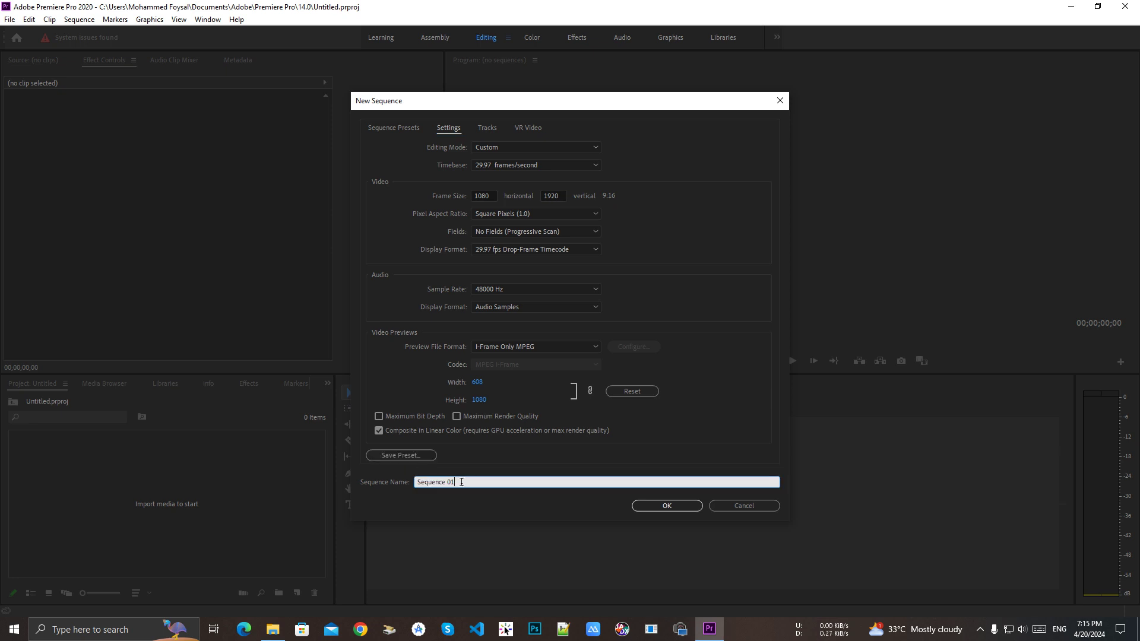
{"action": "left_click", "coordinate": [457, 482]}
{"action": "key", "text": "BackSpace"}
{"action": "key", "text": "BackSpace"}
{"action": "type", "text": "w"}
Create Sequence new, add MVI_0073.MOV keeping existing settings, and move it to 00;00;00;00
{"action": "left_click", "coordinate": [666, 506]}
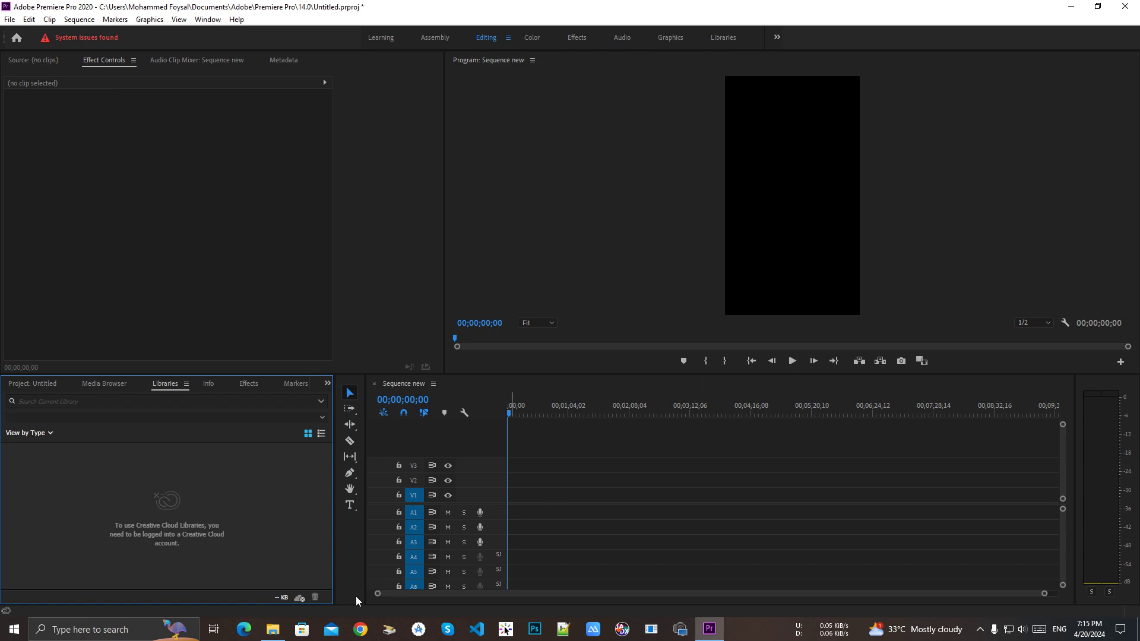
{"action": "left_click", "coordinate": [273, 630]}
{"action": "mouse_move", "coordinate": [185, 391]}
{"action": "left_mouse_down"}
{"action": "mouse_move", "coordinate": [713, 634]}
{"action": "mouse_move", "coordinate": [194, 496]}
{"action": "mouse_move", "coordinate": [556, 508]}
{"action": "left_mouse_up"}
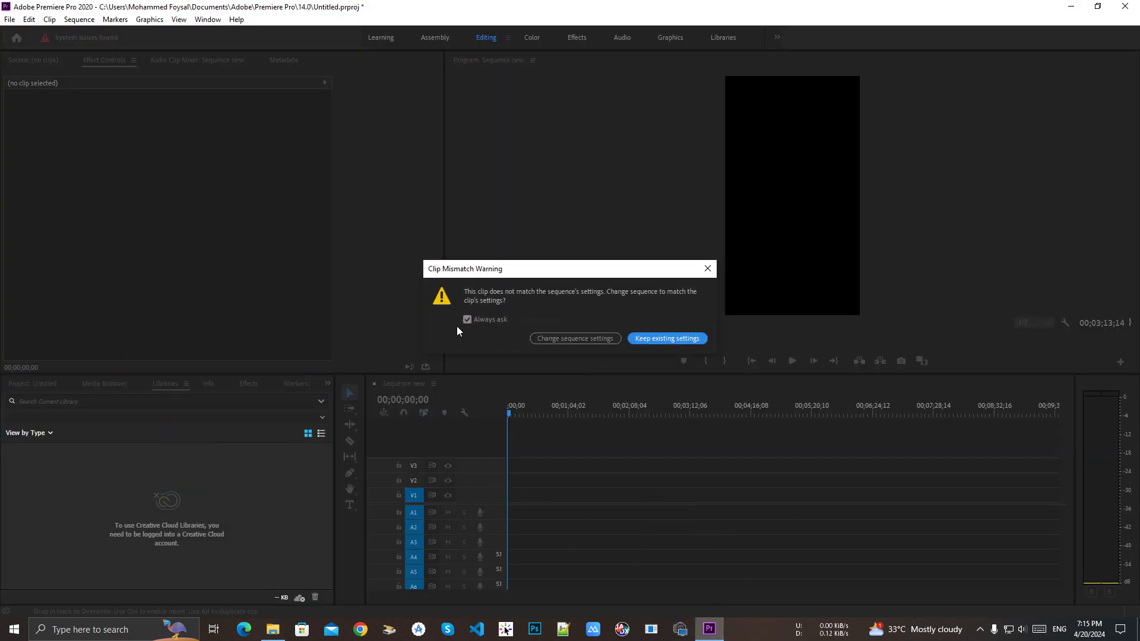
{"action": "left_click", "coordinate": [677, 337]}
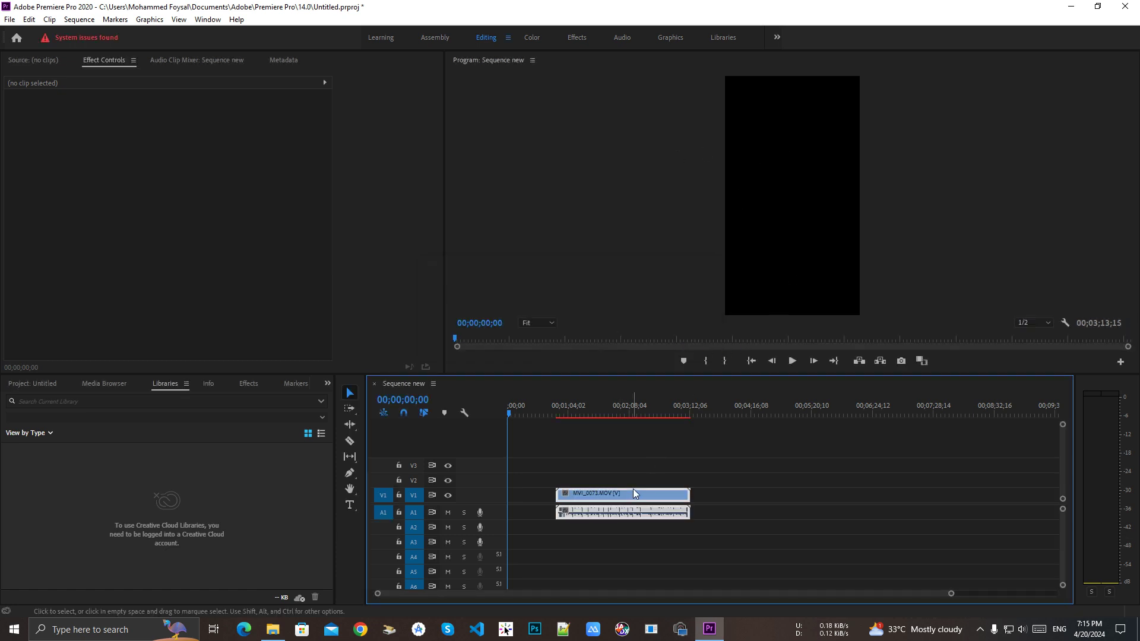
{"action": "left_click_drag", "start_coordinate": [653, 495], "coordinate": [600, 496]}
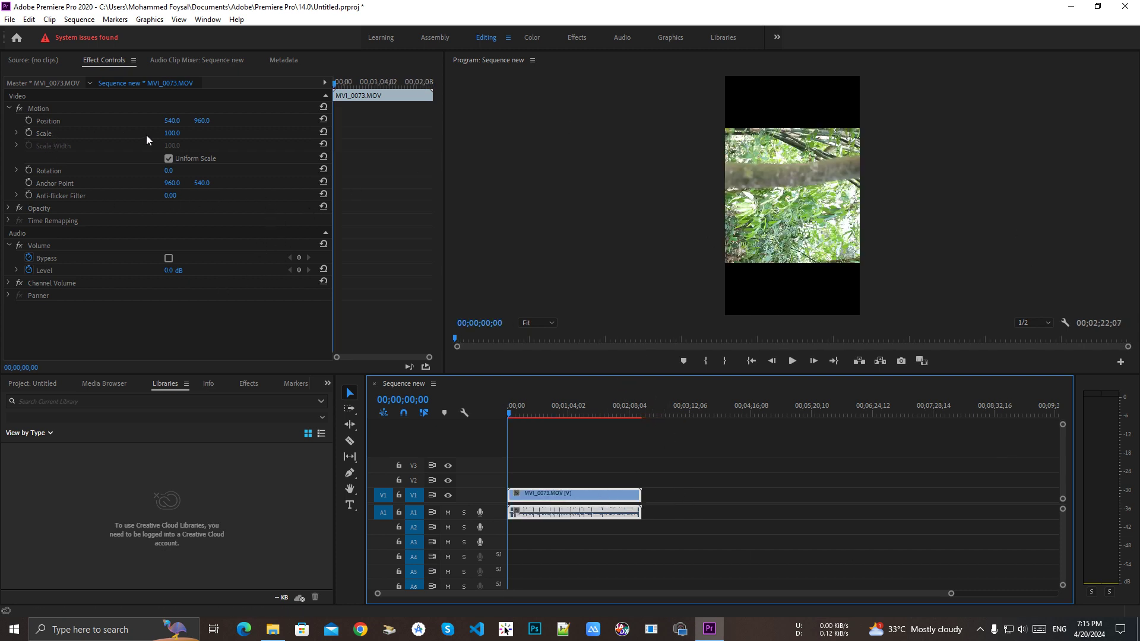
{"action": "left_click", "coordinate": [59, 141]}
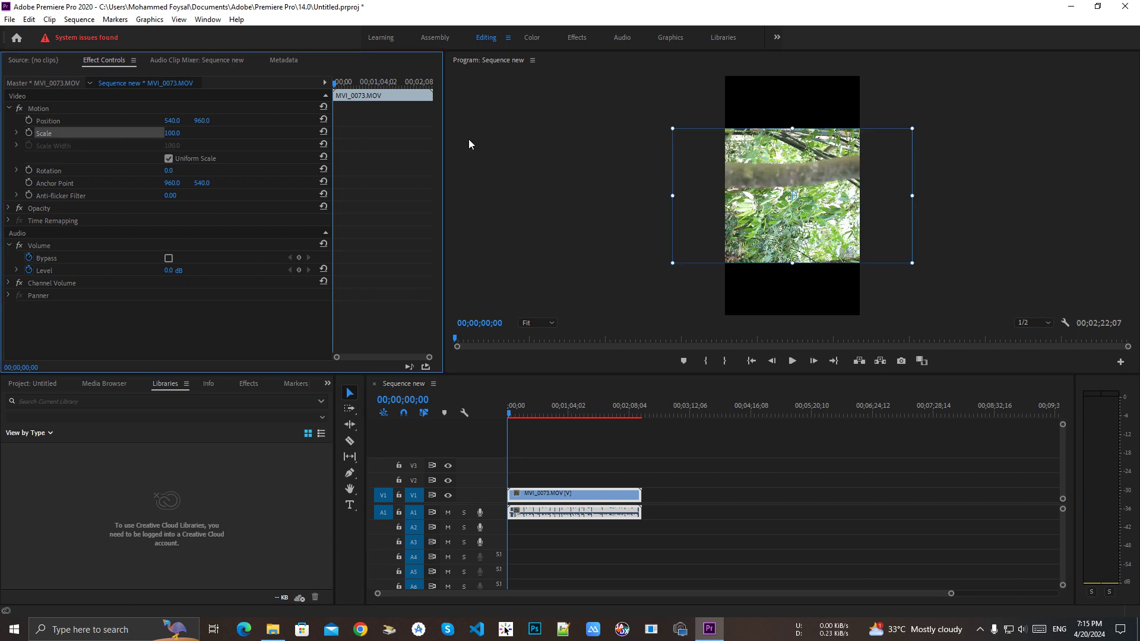
Leave Scale unchanged and set the clip's Rotation to -90°
{"action": "left_click", "coordinate": [173, 133]}
{"action": "left_click", "coordinate": [209, 324]}
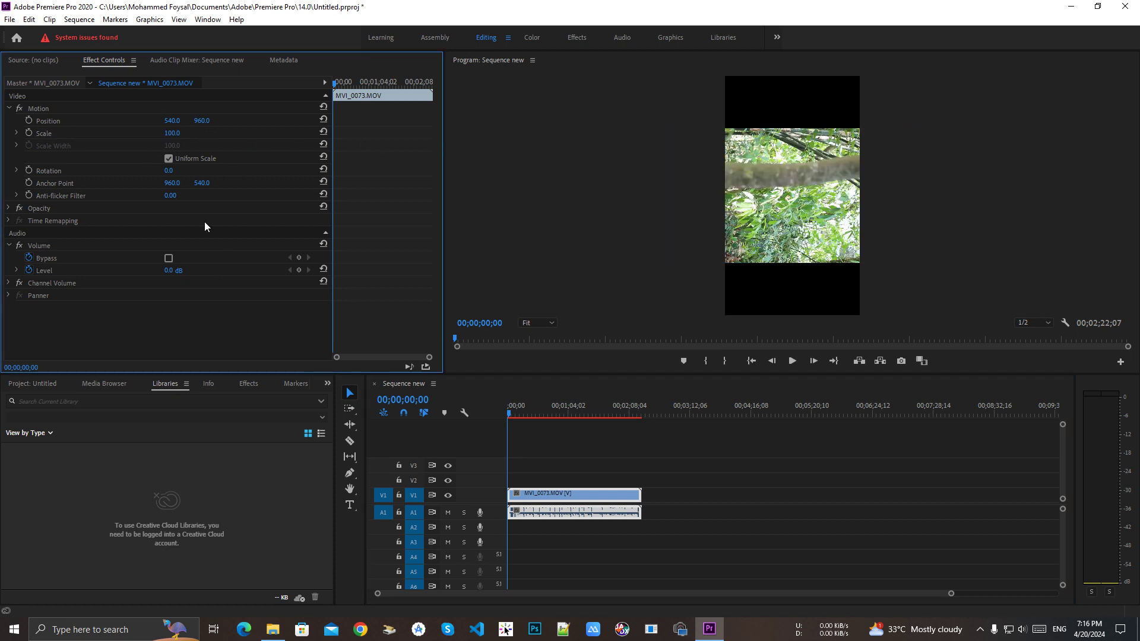
{"action": "left_click", "coordinate": [16, 171]}
{"action": "left_click", "coordinate": [170, 173]}
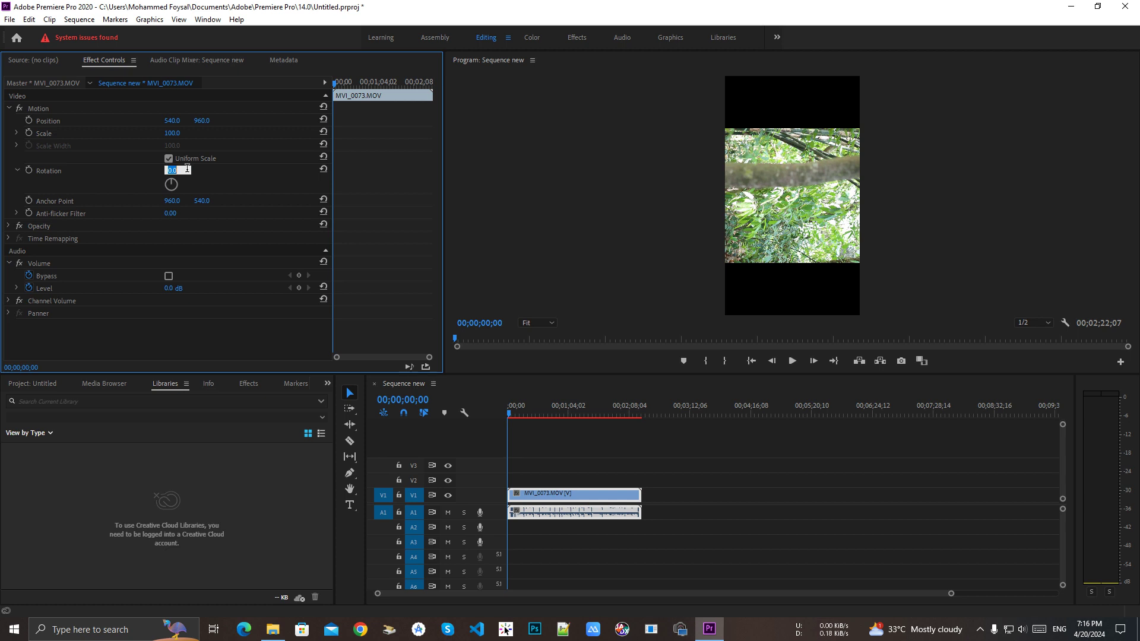
{"action": "type", "text": "-90"}
{"action": "key", "text": "Return"}
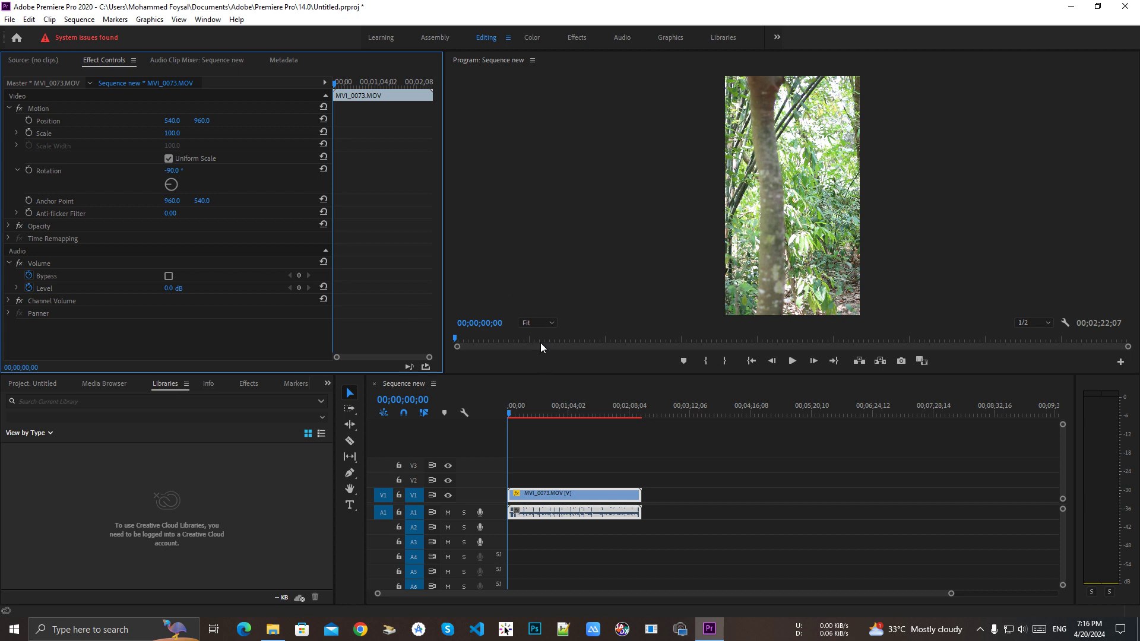
{"action": "mouse_move", "coordinate": [509, 412]}
{"action": "left_mouse_down"}
{"action": "mouse_move", "coordinate": [585, 415]}
{"action": "mouse_move", "coordinate": [559, 412]}
{"action": "left_mouse_up"}
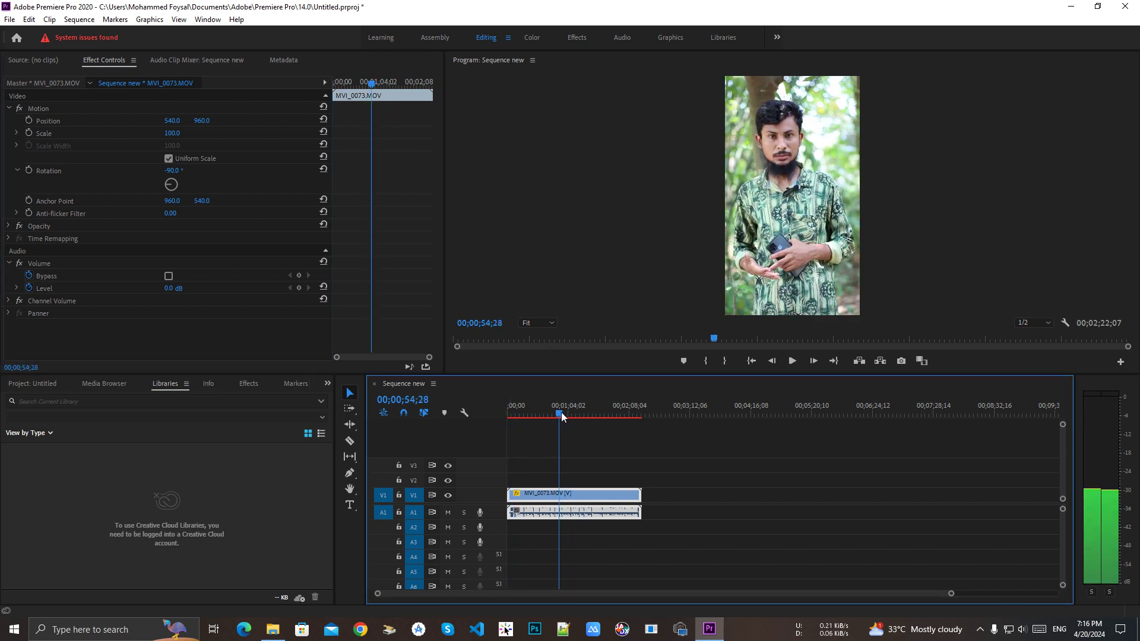
{"action": "left_click", "coordinate": [17, 171]}
{"action": "left_click", "coordinate": [52, 132]}
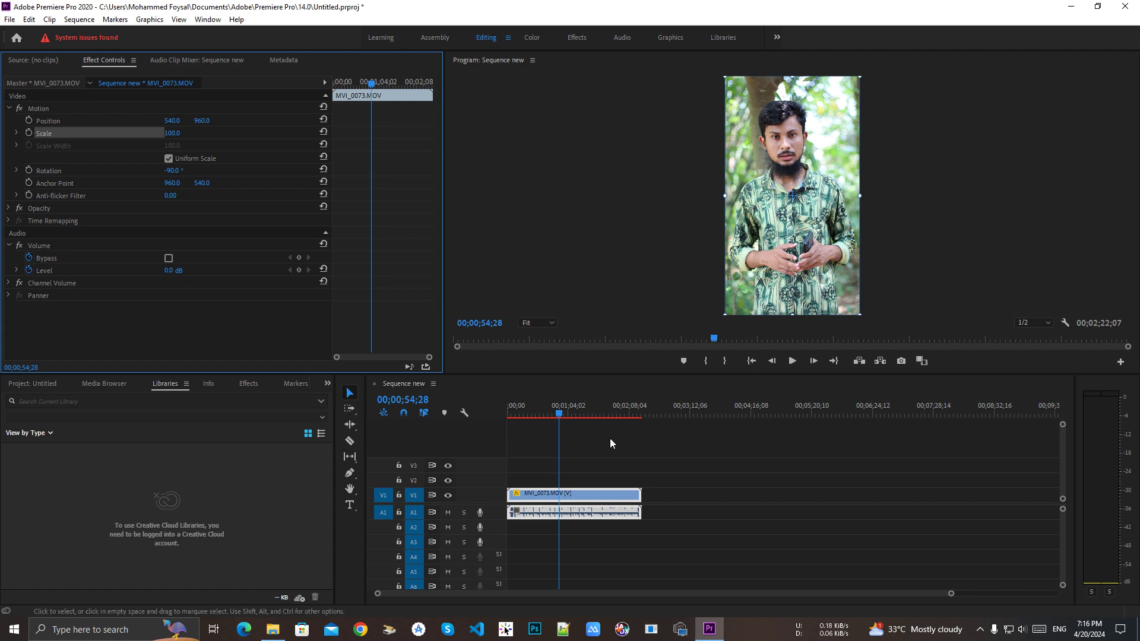
{"action": "left_click_drag", "start_coordinate": [562, 418], "coordinate": [594, 416]}
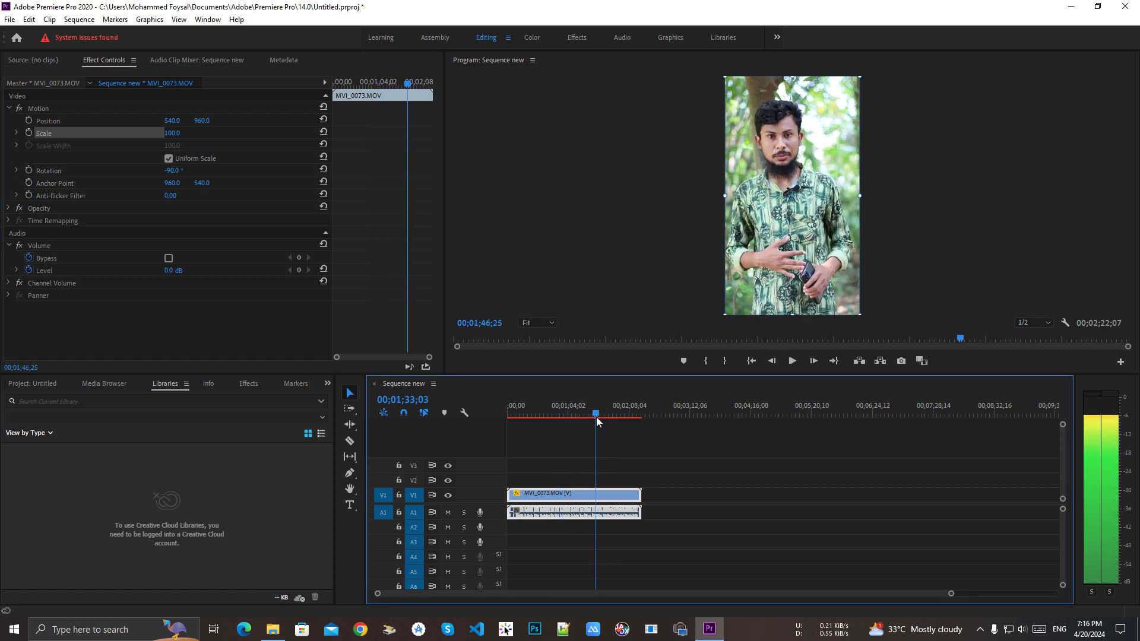
{"action": "left_click_drag", "start_coordinate": [173, 173], "coordinate": [221, 173]}
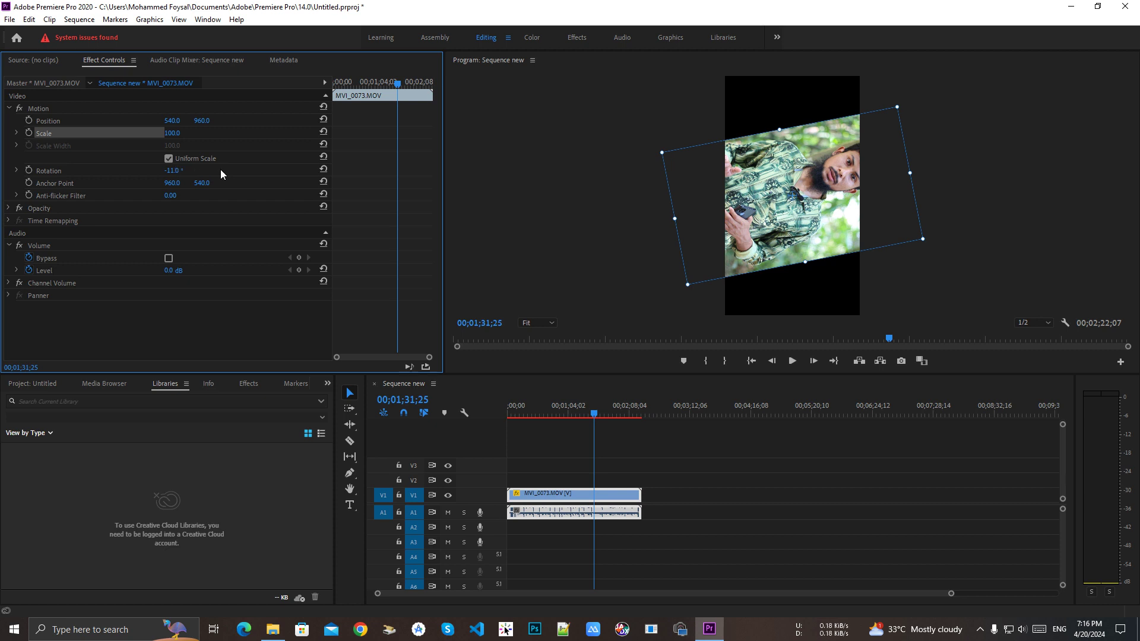
{"action": "type", "text": "-90"}
{"action": "key", "text": "Return"}
{"action": "left_click", "coordinate": [205, 336]}
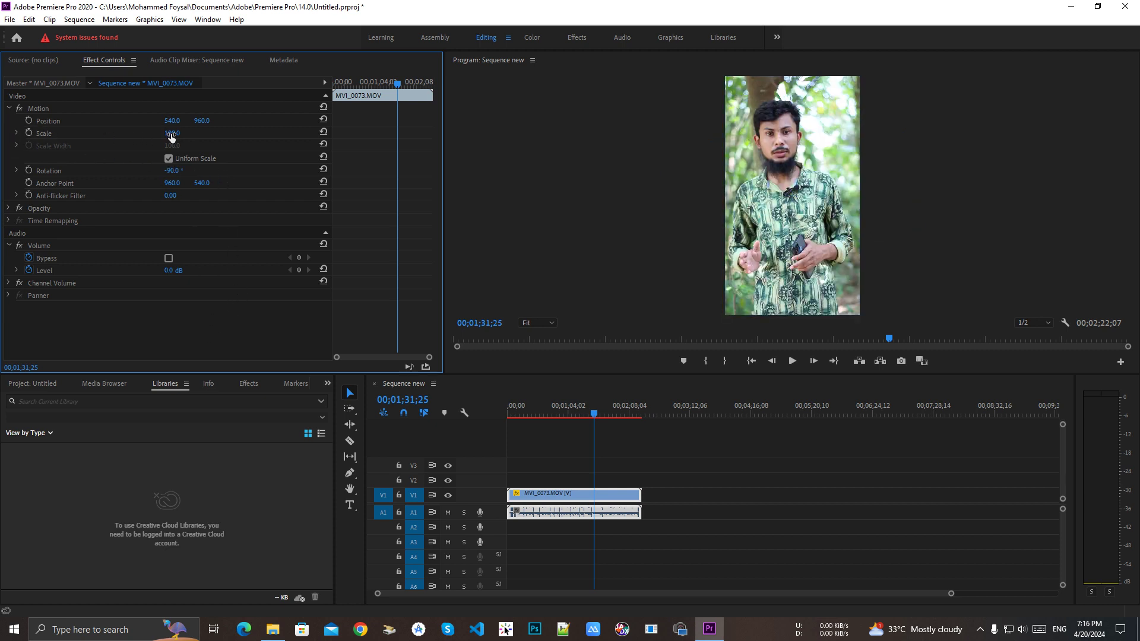
{"action": "left_click_drag", "start_coordinate": [171, 135], "coordinate": [211, 134]}
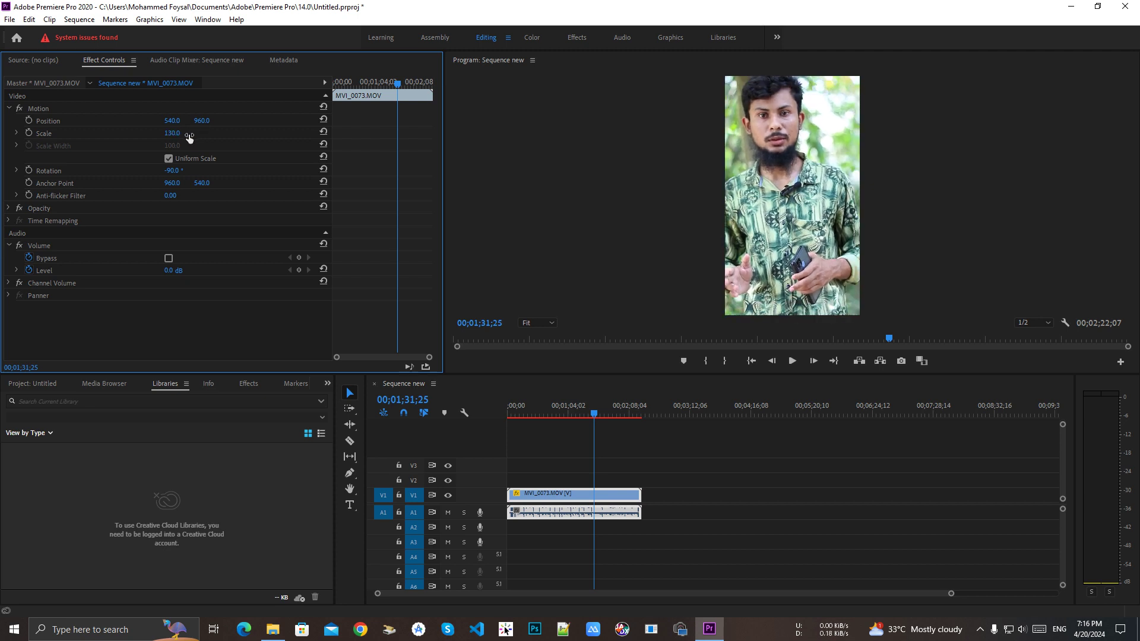
{"action": "left_click", "coordinate": [765, 143]}
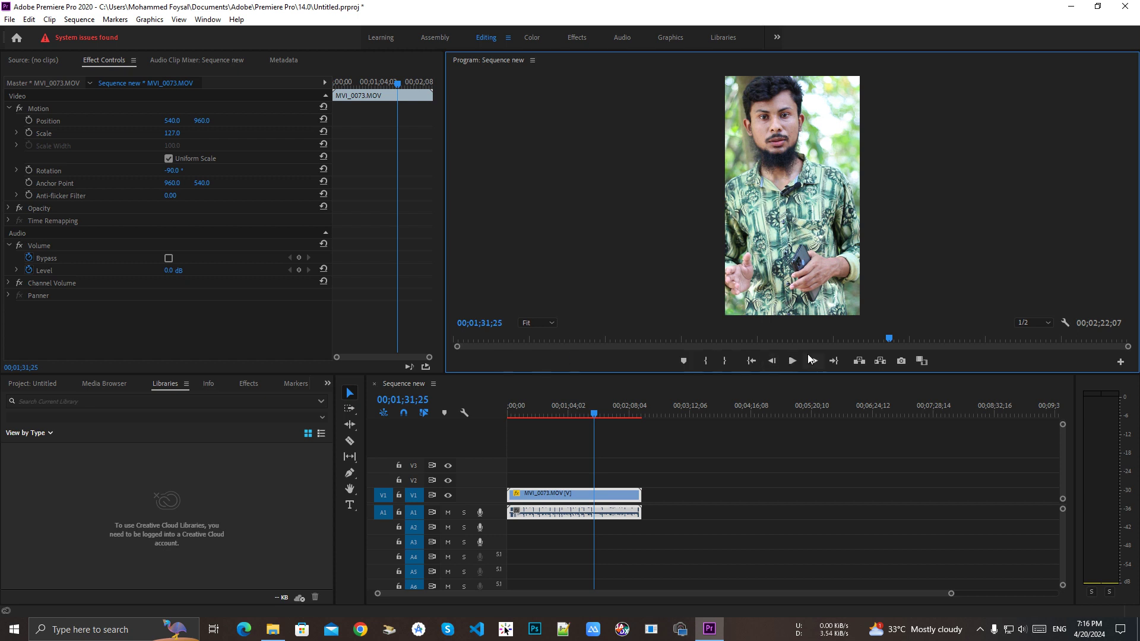
{"action": "left_click", "coordinate": [349, 394]}
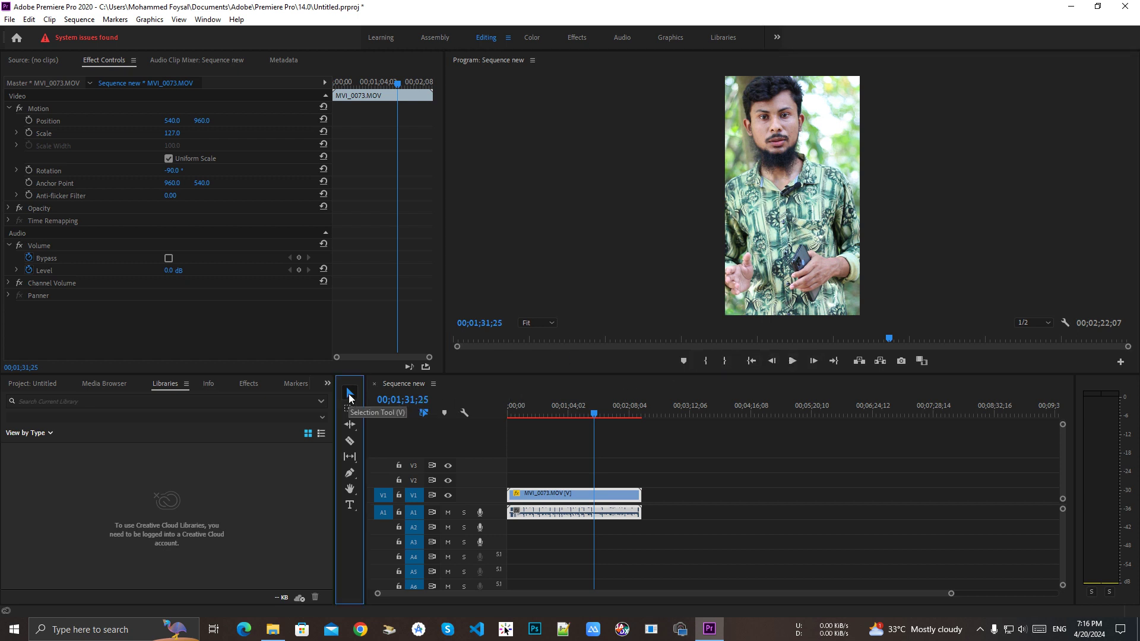
{"action": "left_click", "coordinate": [784, 219]}
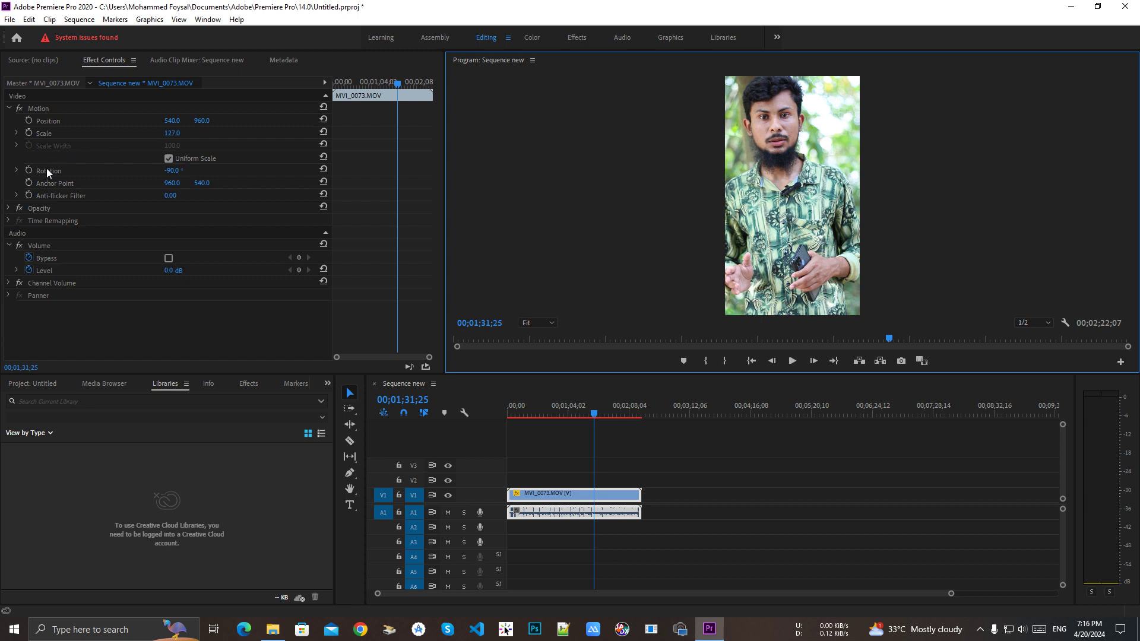
{"action": "left_click", "coordinate": [172, 134]}
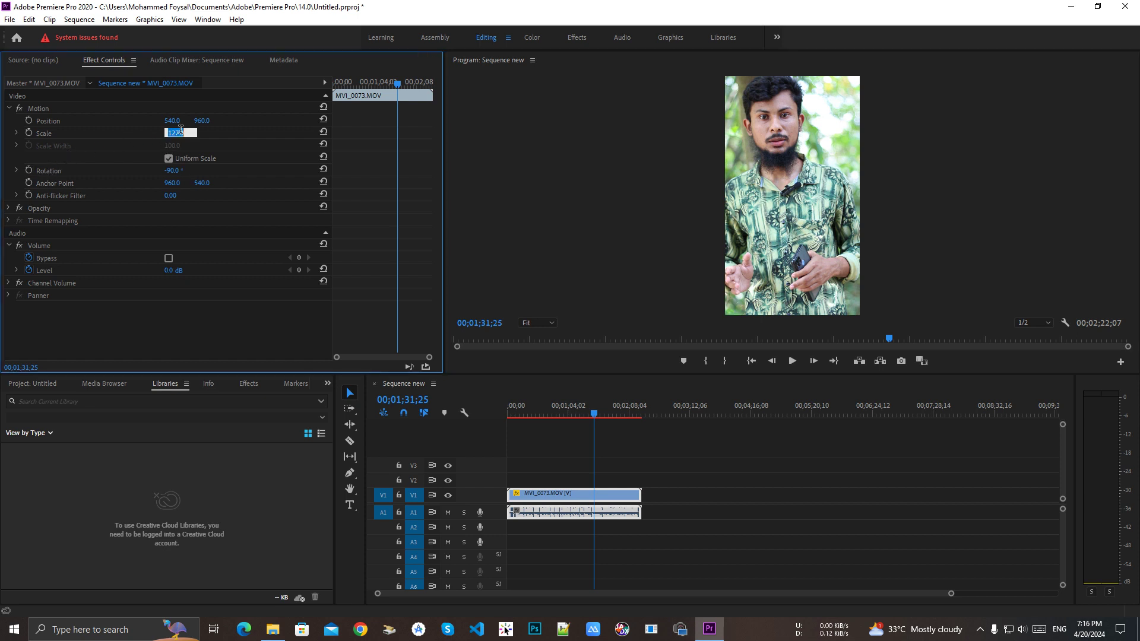
{"action": "type", "text": "100"}
{"action": "key", "text": "Return"}
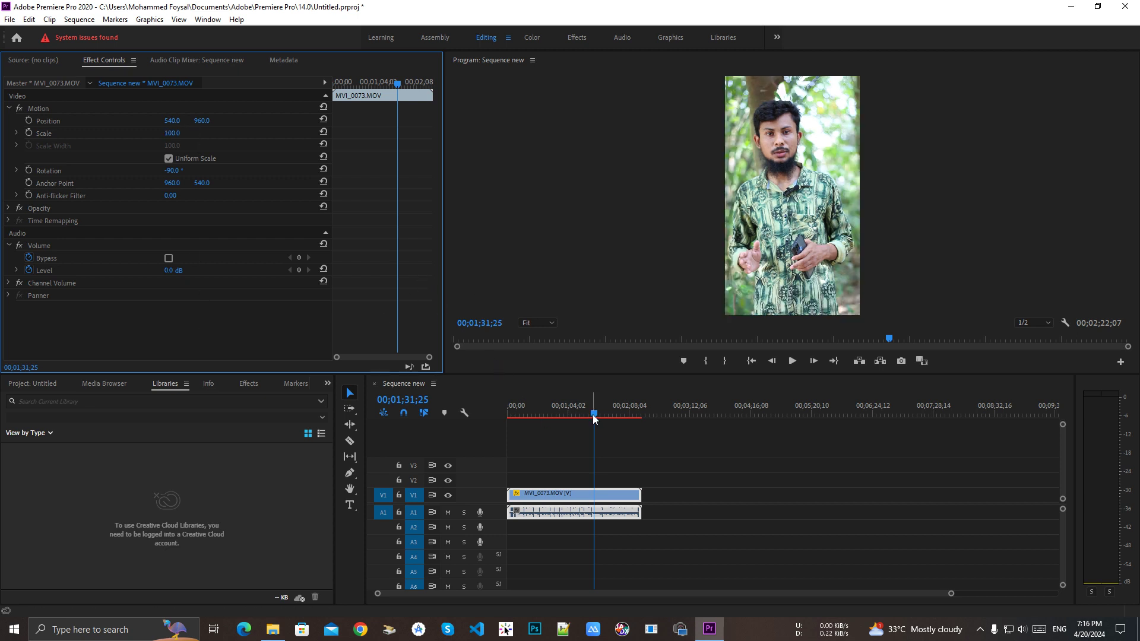
{"action": "left_click_drag", "start_coordinate": [592, 414], "coordinate": [482, 416]}
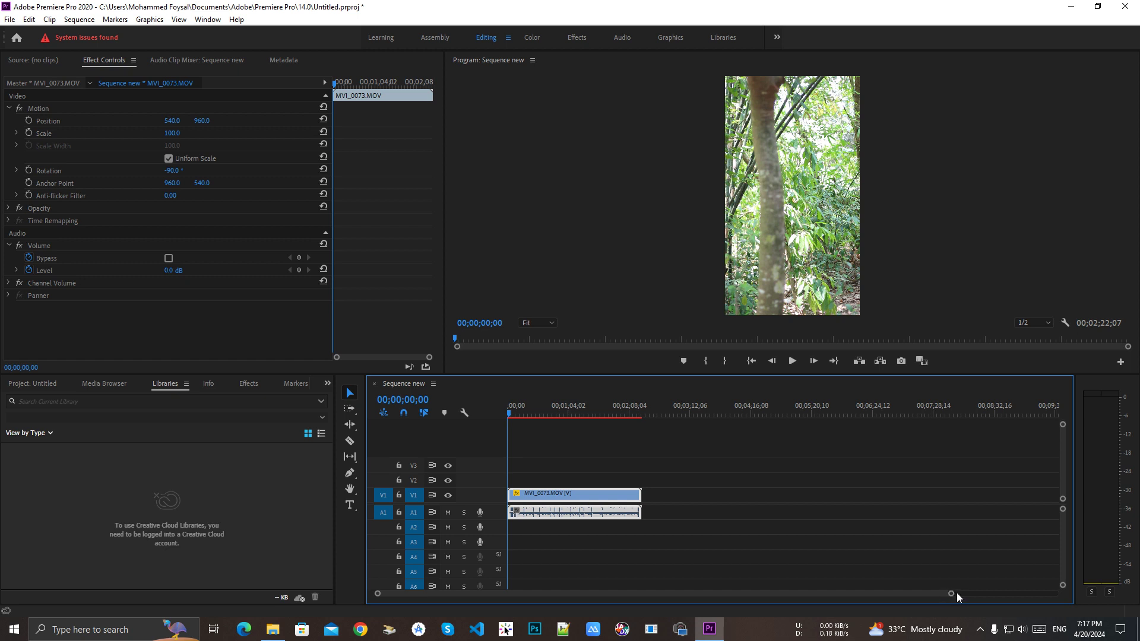
Zoom the timeline to fill its width and park the playhead near 00;00;03;21
{"action": "left_click_drag", "start_coordinate": [952, 597], "coordinate": [798, 594]}
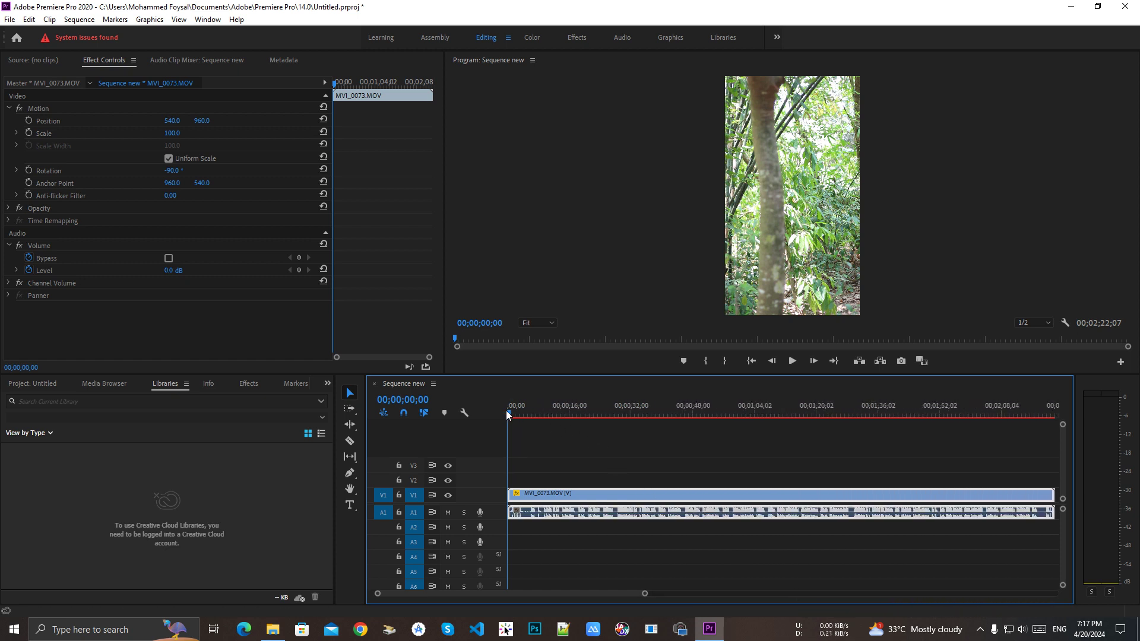
{"action": "mouse_move", "coordinate": [508, 412]}
{"action": "left_mouse_down"}
{"action": "mouse_move", "coordinate": [532, 415]}
{"action": "mouse_move", "coordinate": [522, 417]}
{"action": "left_mouse_up"}
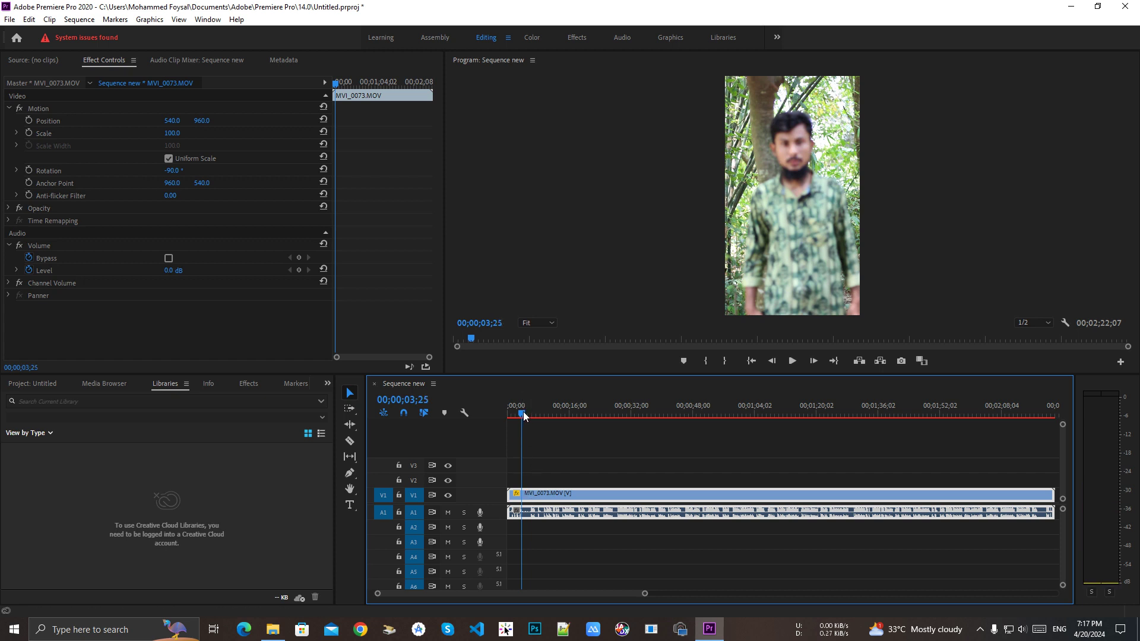
{"action": "left_click_drag", "start_coordinate": [524, 416], "coordinate": [522, 417]}
With the Razor tool, cut the clip near its start and again at 00;02;19;28, just before its end
{"action": "left_click", "coordinate": [352, 440]}
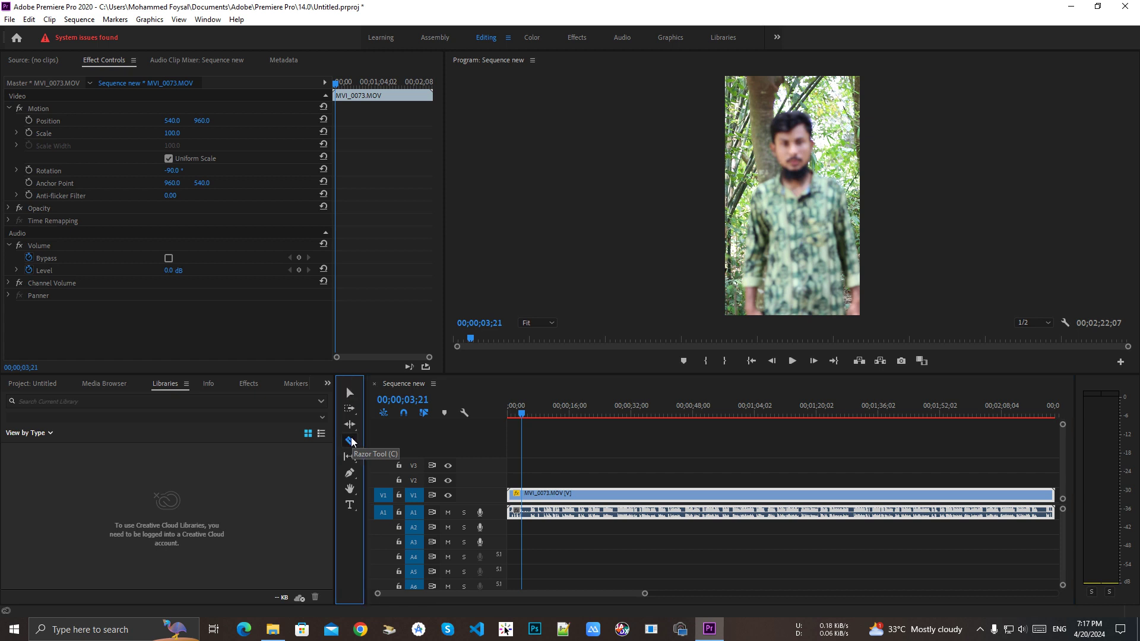
{"action": "left_click", "coordinate": [526, 498]}
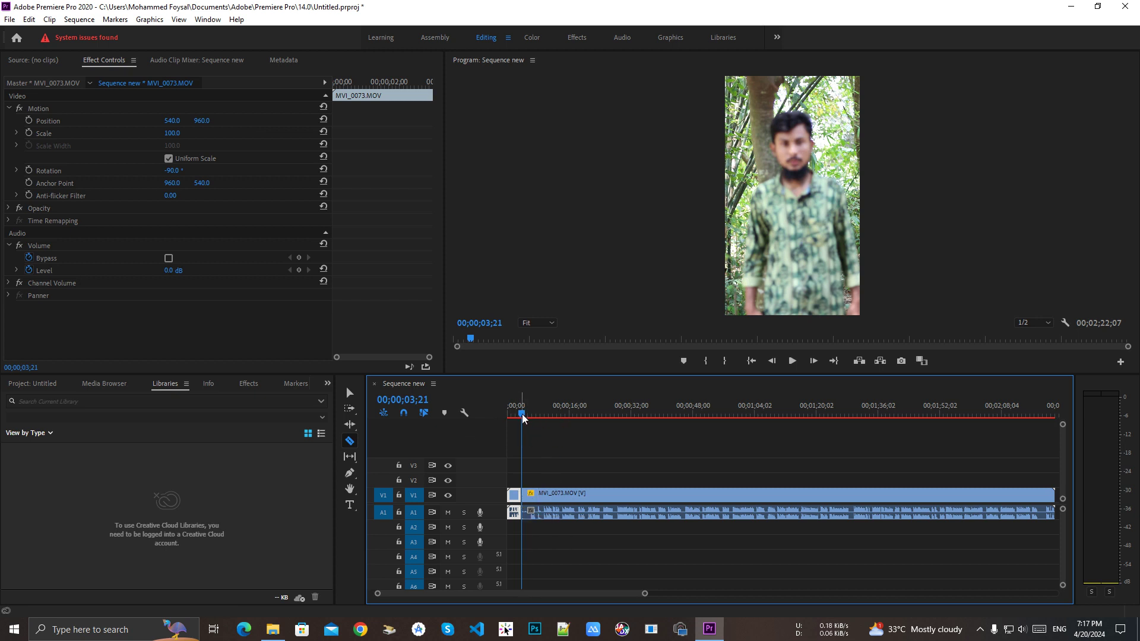
{"action": "mouse_move", "coordinate": [525, 415]}
{"action": "left_mouse_down"}
{"action": "mouse_move", "coordinate": [1054, 424]}
{"action": "mouse_move", "coordinate": [1024, 425]}
{"action": "left_mouse_up"}
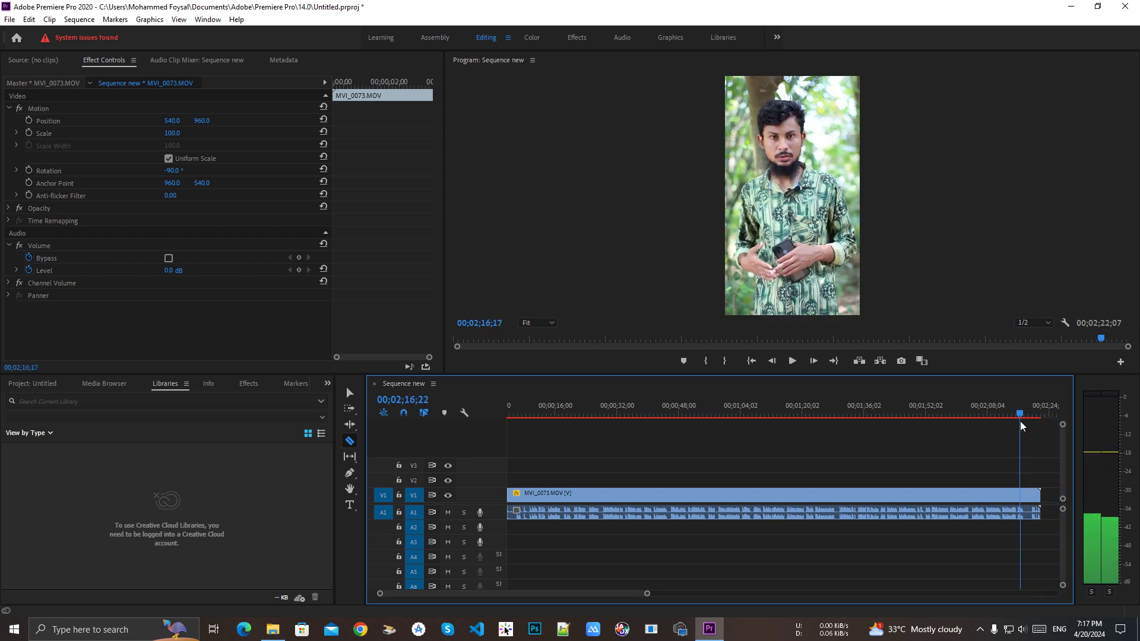
{"action": "left_click_drag", "start_coordinate": [1024, 422], "coordinate": [1033, 423]}
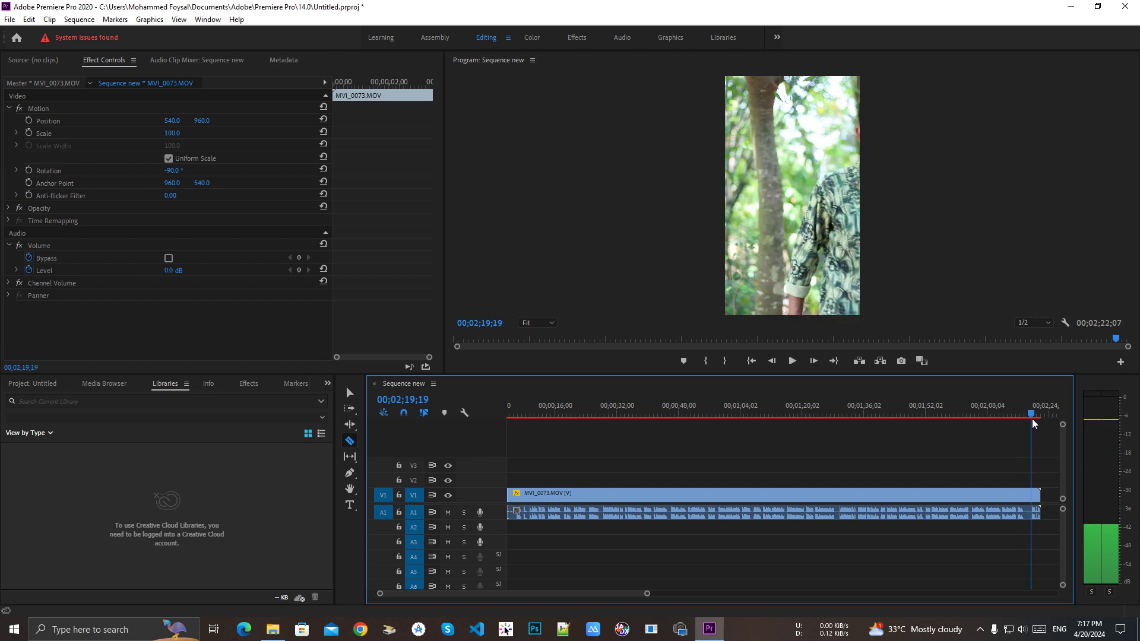
{"action": "left_click_drag", "start_coordinate": [1032, 418], "coordinate": [1033, 418]}
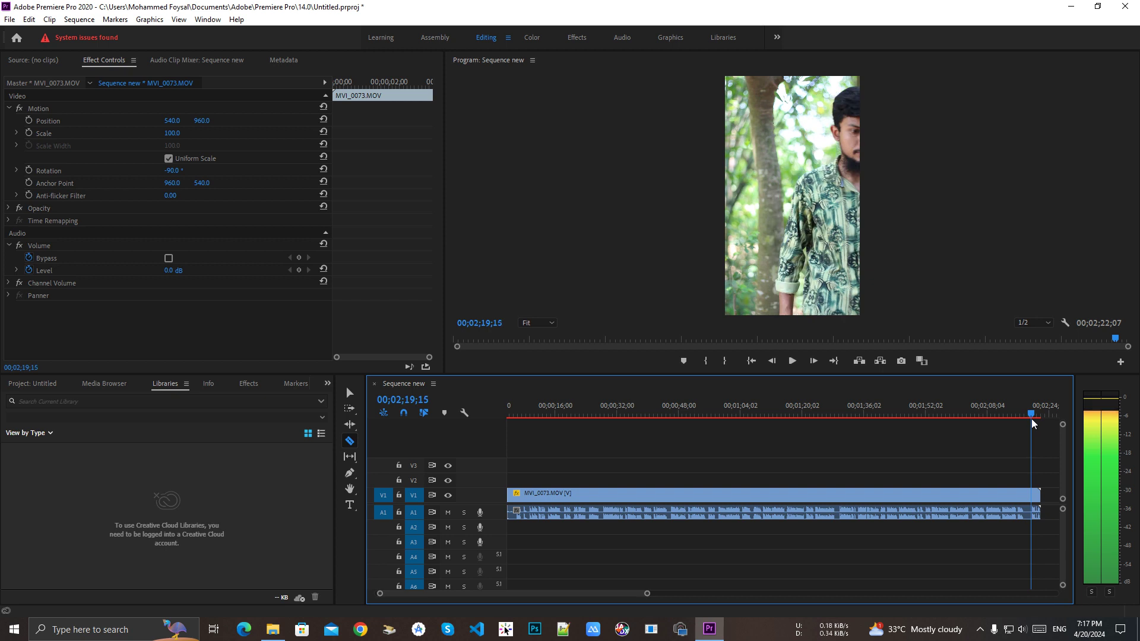
{"action": "left_click", "coordinate": [1034, 505]}
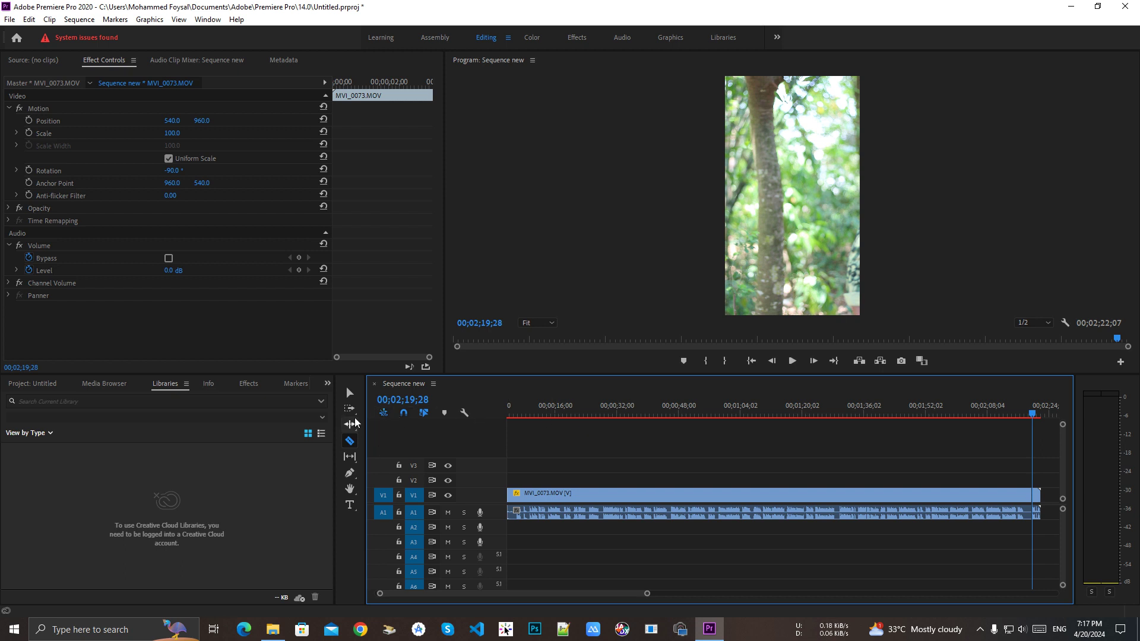
{"action": "left_click", "coordinate": [351, 394]}
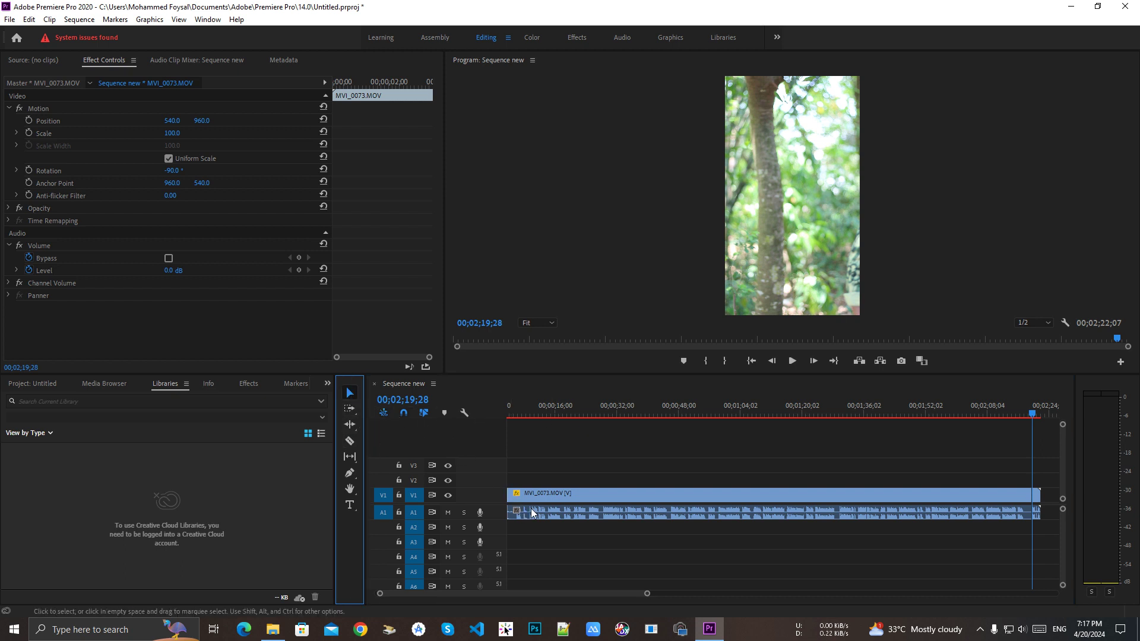
Delete the short leftover pieces at the clip's start and end
{"action": "left_click_drag", "start_coordinate": [626, 593], "coordinate": [561, 589]}
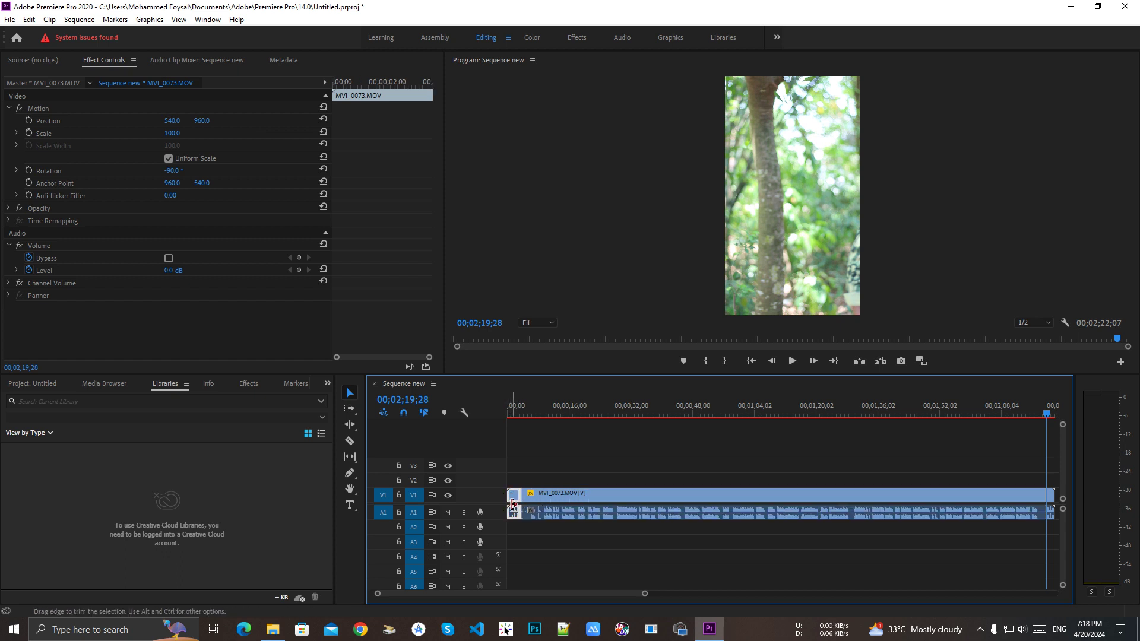
{"action": "key", "text": "Delete"}
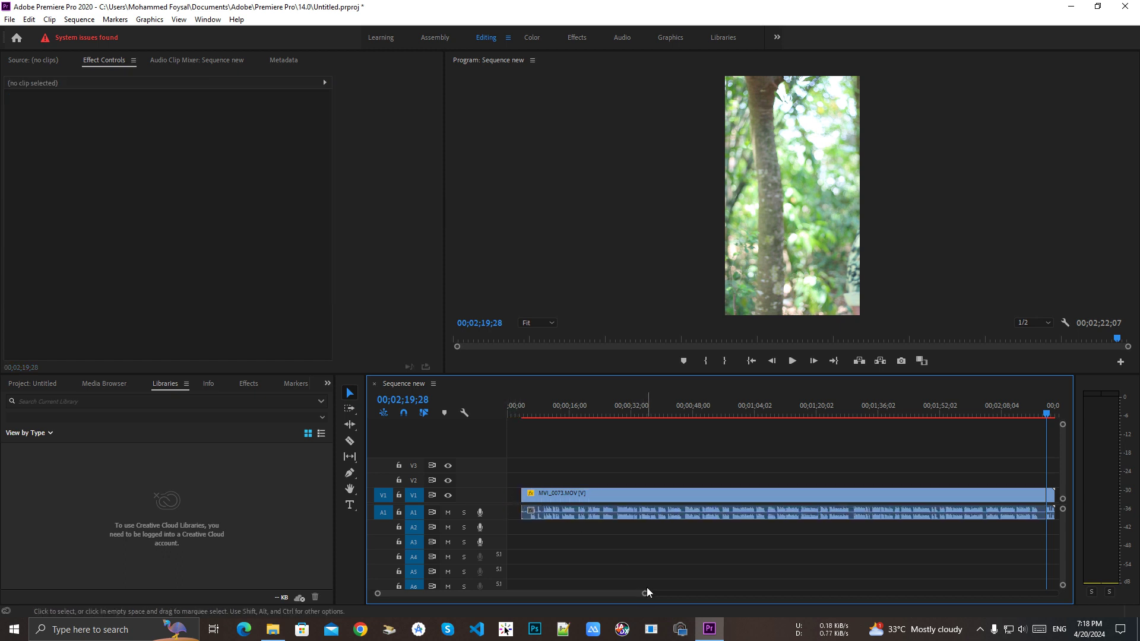
{"action": "left_click_drag", "start_coordinate": [625, 593], "coordinate": [663, 592]}
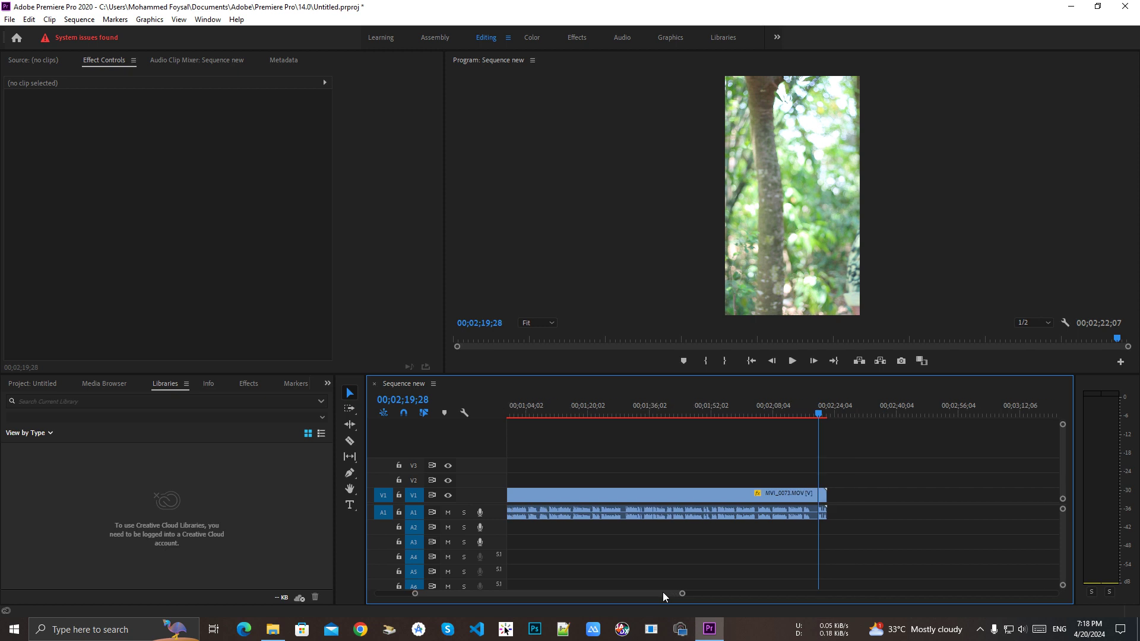
{"action": "left_click", "coordinate": [823, 494]}
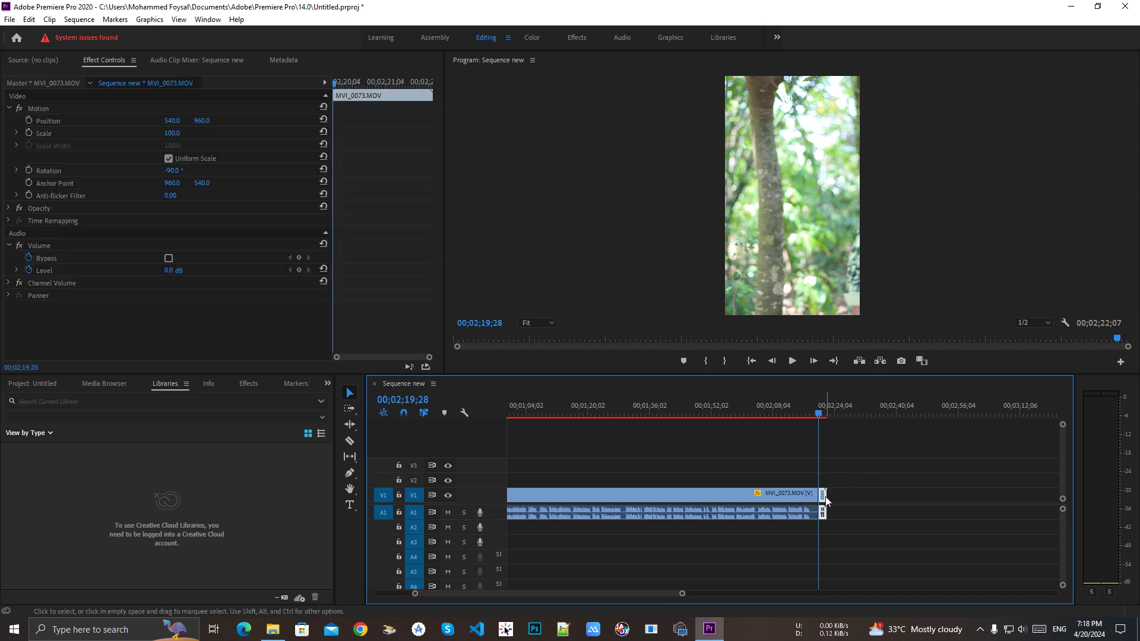
{"action": "key", "text": "Delete"}
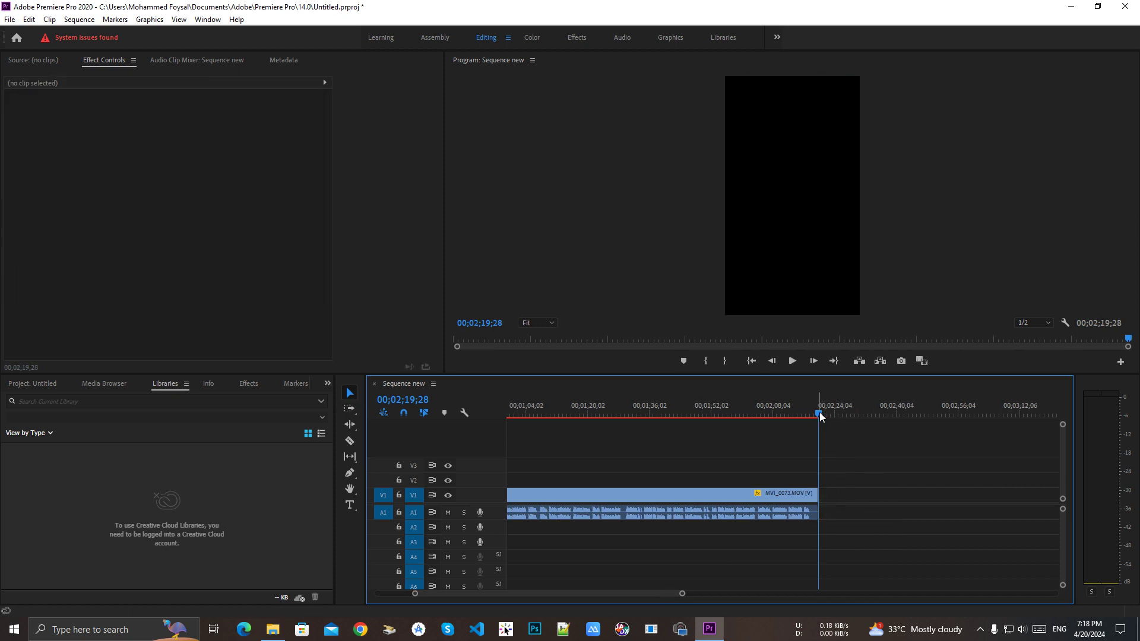
Drag the trimmed MVI_0073.MOV left so it begins at 00;00
{"action": "left_click_drag", "start_coordinate": [822, 417], "coordinate": [510, 416]}
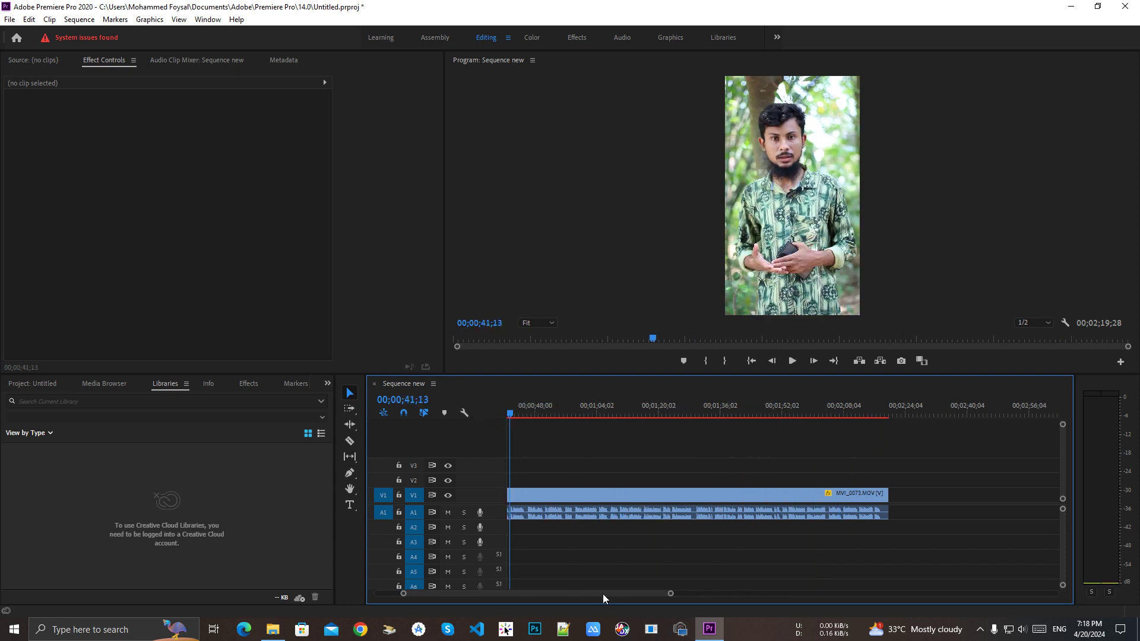
{"action": "left_click_drag", "start_coordinate": [604, 594], "coordinate": [483, 593]}
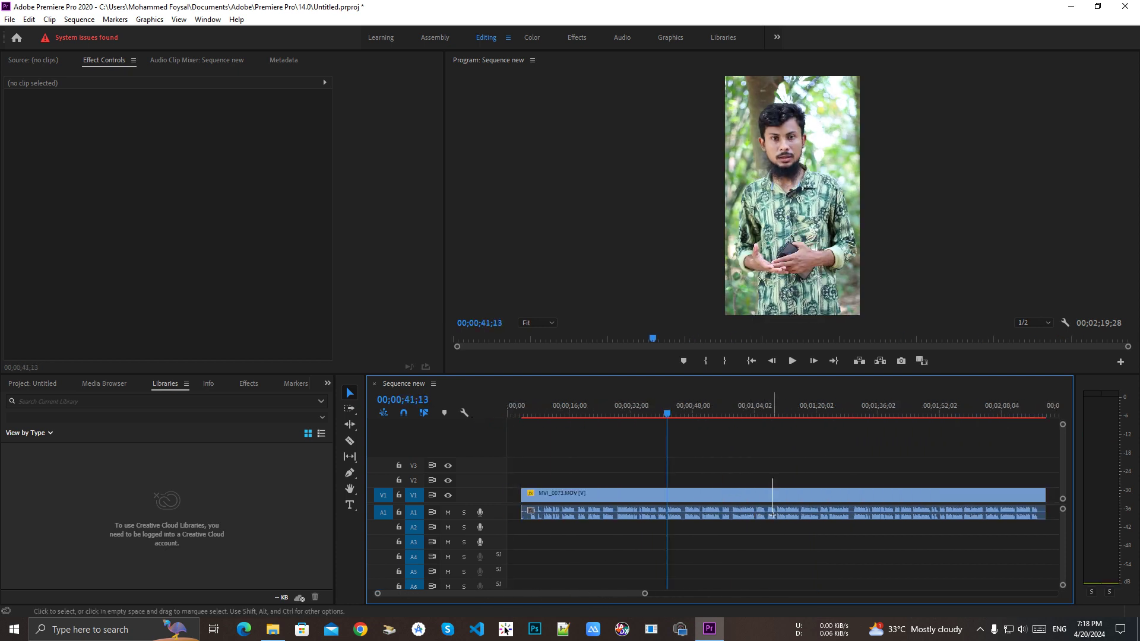
{"action": "left_click_drag", "start_coordinate": [794, 497], "coordinate": [705, 496]}
{"action": "left_click", "coordinate": [678, 486]}
{"action": "left_click", "coordinate": [641, 494]}
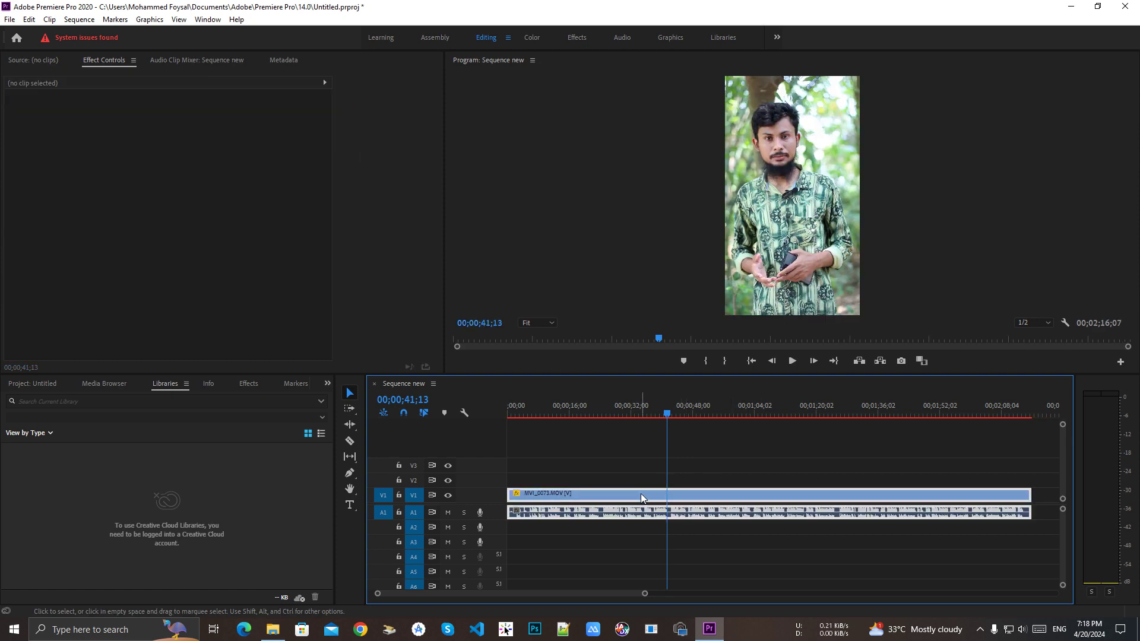
{"action": "right_click", "coordinate": [632, 497]}
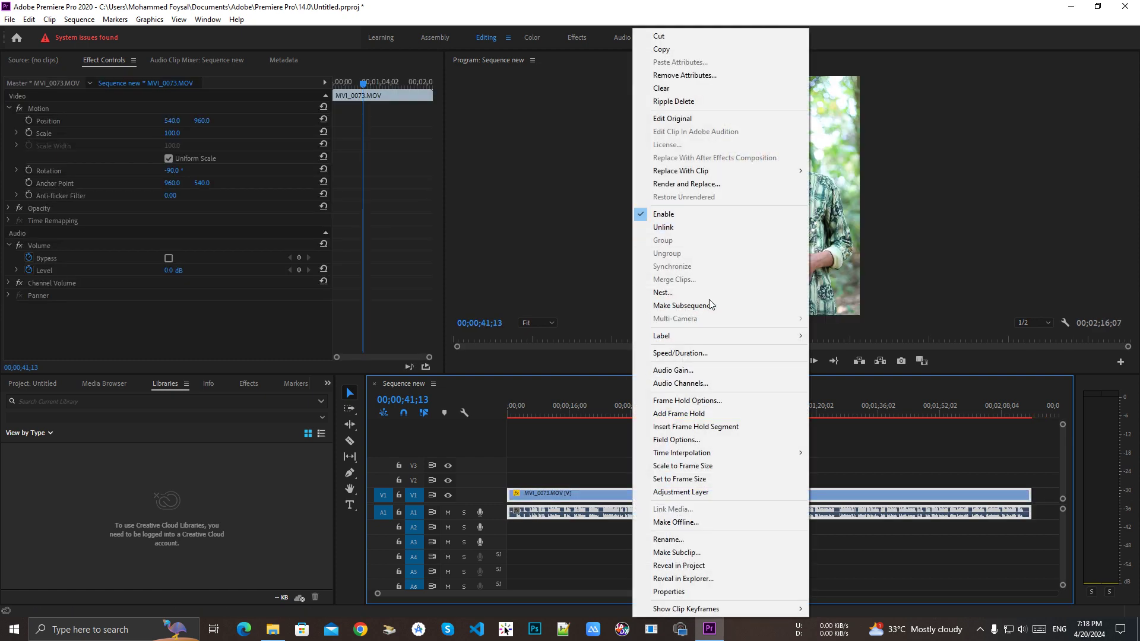
{"action": "left_click", "coordinate": [883, 469]}
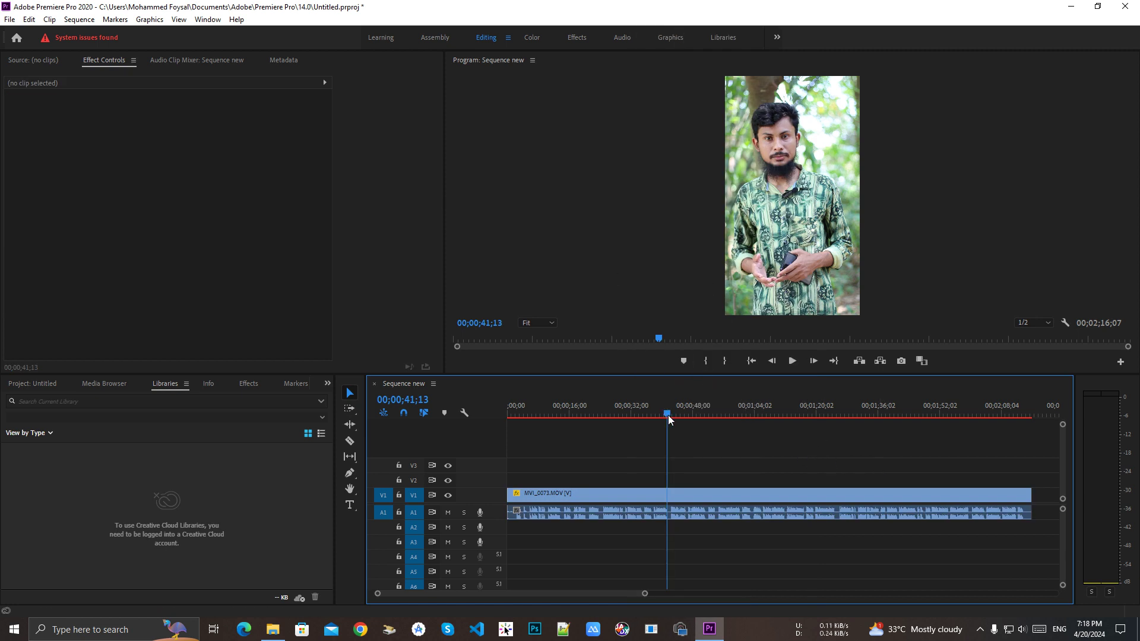
{"action": "mouse_move", "coordinate": [668, 415]}
{"action": "left_mouse_down"}
{"action": "mouse_move", "coordinate": [1017, 415]}
{"action": "mouse_move", "coordinate": [622, 414]}
{"action": "left_mouse_up"}
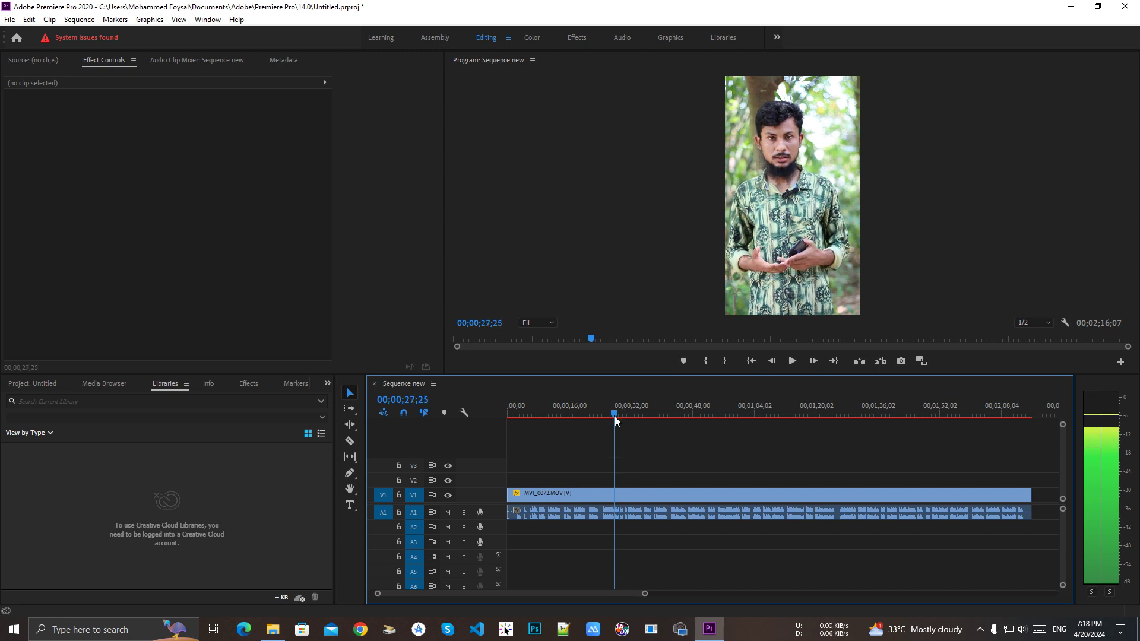
{"action": "mouse_move", "coordinate": [621, 414]}
{"action": "left_mouse_down"}
{"action": "mouse_move", "coordinate": [772, 414]}
{"action": "mouse_move", "coordinate": [574, 415]}
{"action": "left_mouse_up"}
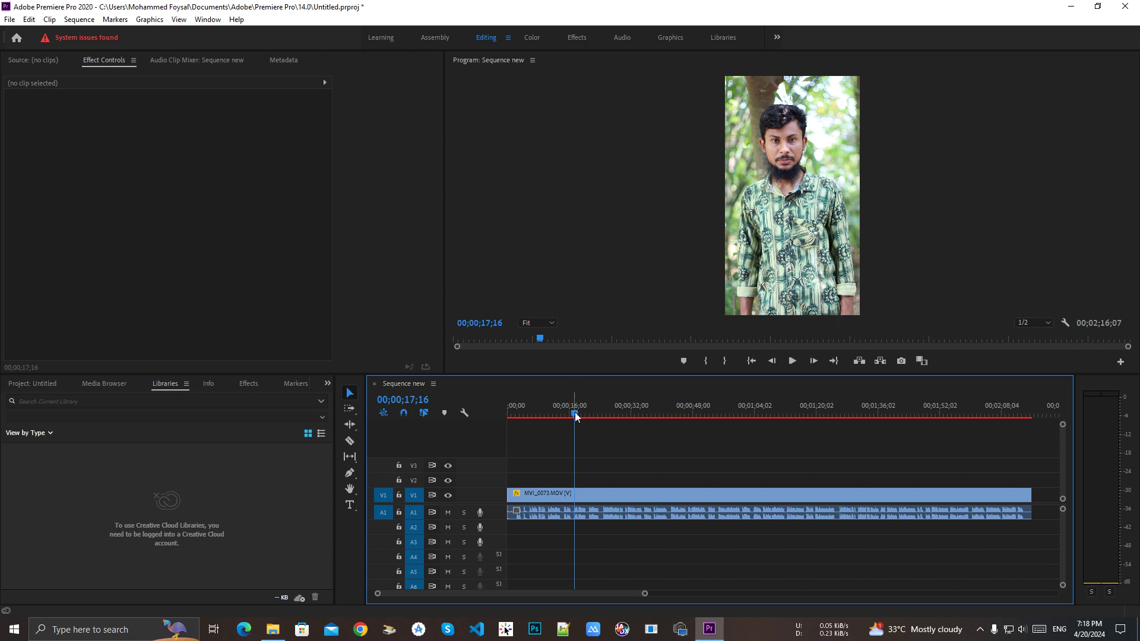
{"action": "left_click_drag", "start_coordinate": [575, 412], "coordinate": [445, 419]}
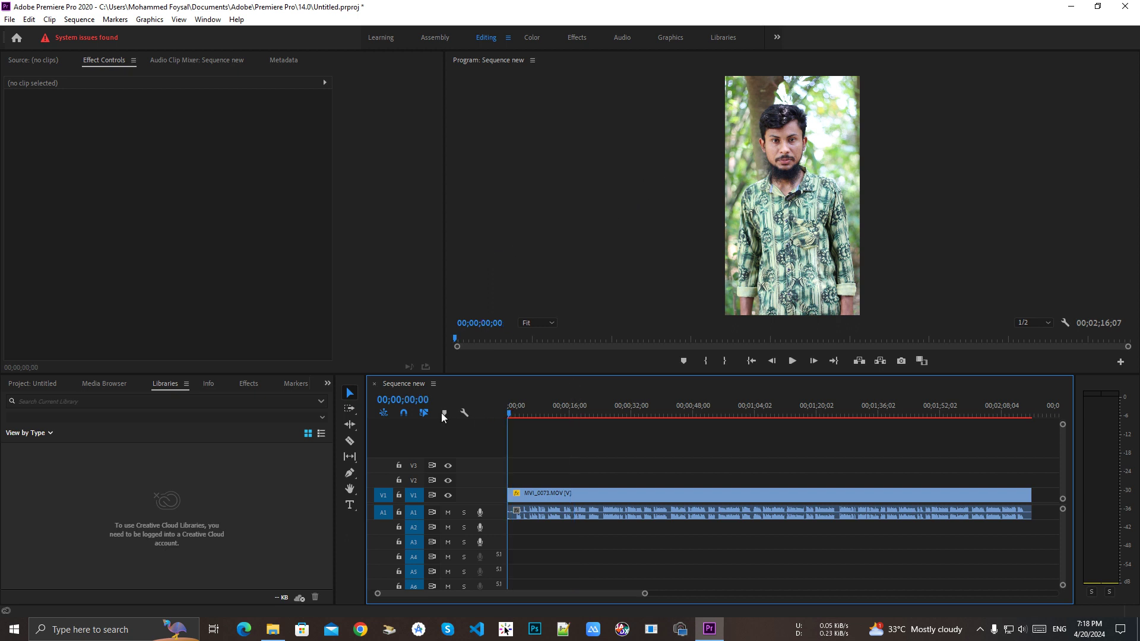
Scrub to about 30 seconds and zoom the Program monitor preview to 50%
{"action": "left_click", "coordinate": [511, 414]}
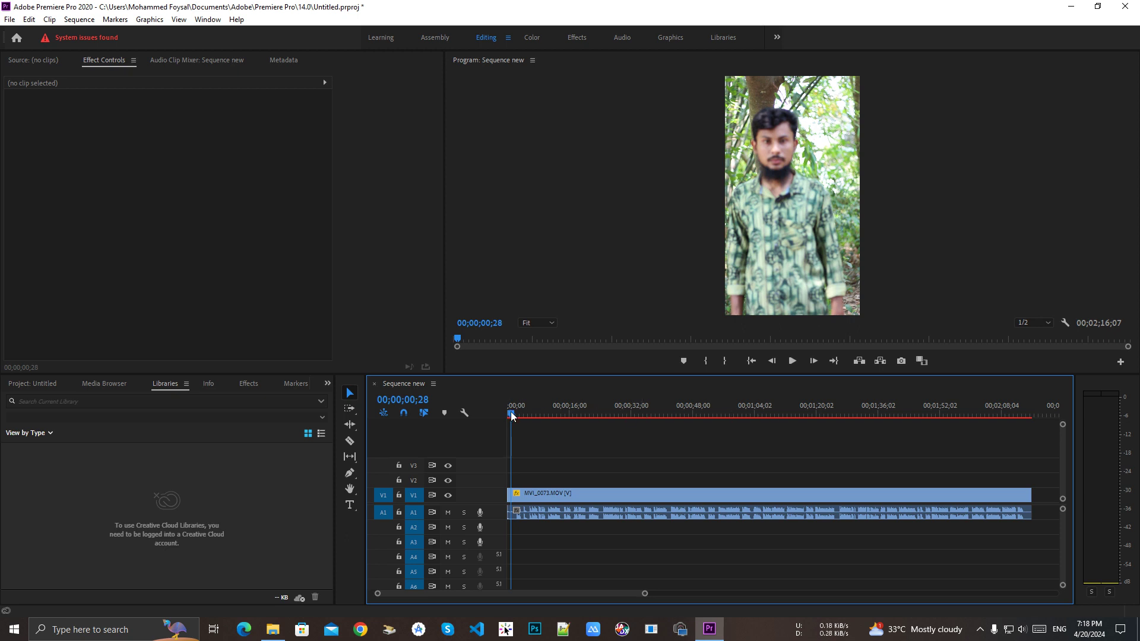
{"action": "mouse_move", "coordinate": [511, 414]}
{"action": "left_mouse_down"}
{"action": "mouse_move", "coordinate": [625, 417]}
{"action": "mouse_move", "coordinate": [447, 417]}
{"action": "left_mouse_up"}
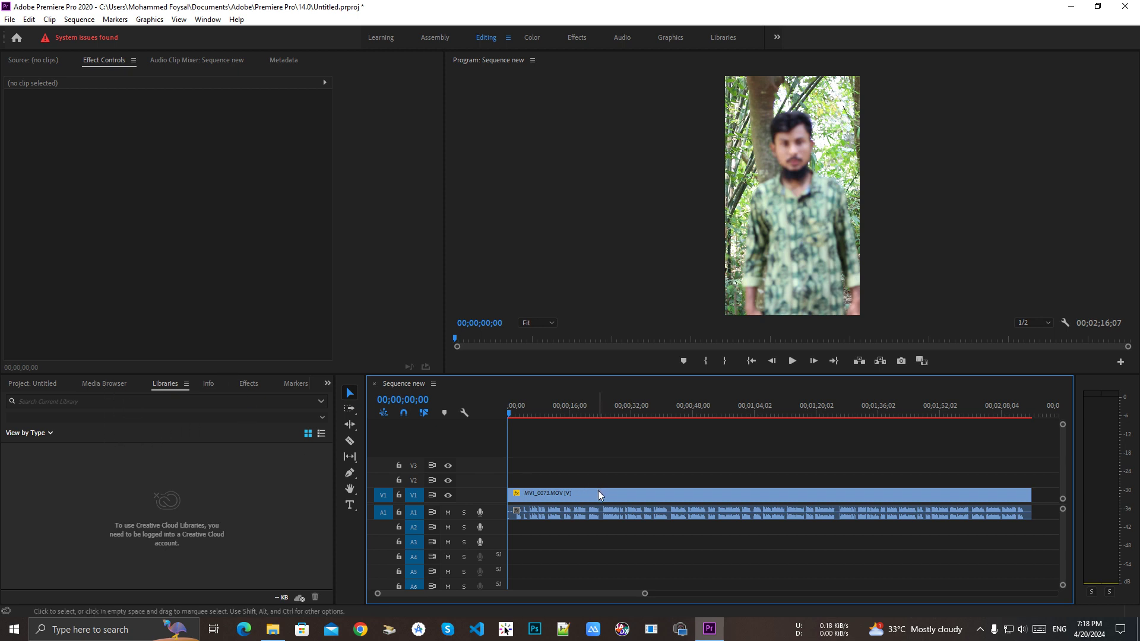
{"action": "mouse_move", "coordinate": [522, 414]}
{"action": "left_mouse_down"}
{"action": "mouse_move", "coordinate": [496, 414]}
{"action": "mouse_move", "coordinate": [683, 416]}
{"action": "left_mouse_up"}
{"action": "left_click", "coordinate": [587, 509]}
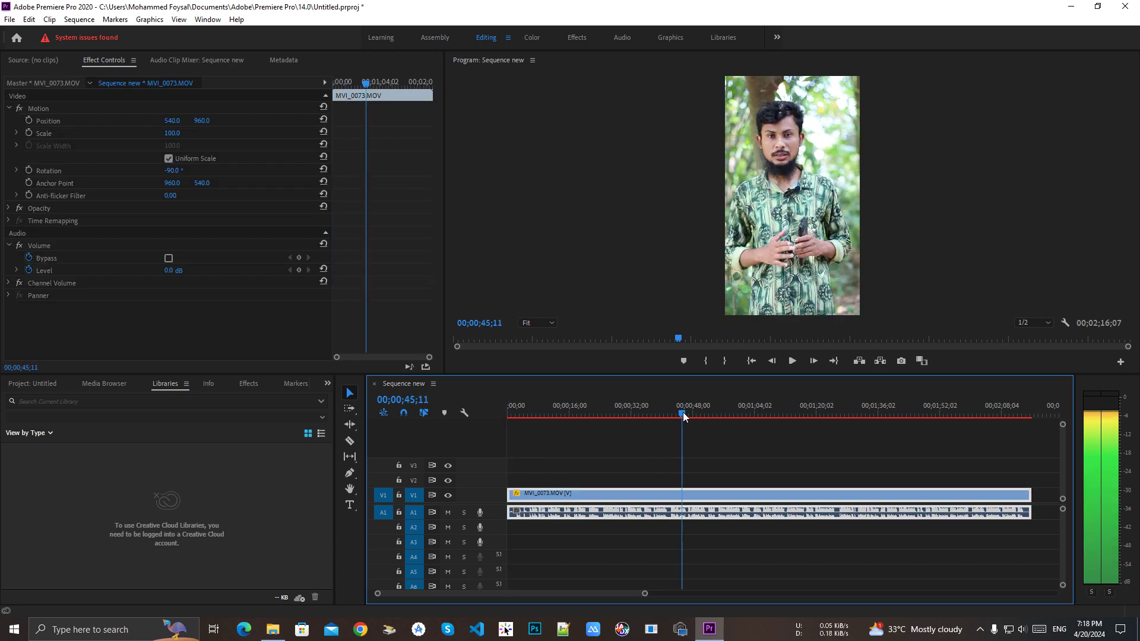
{"action": "left_click", "coordinate": [526, 322]}
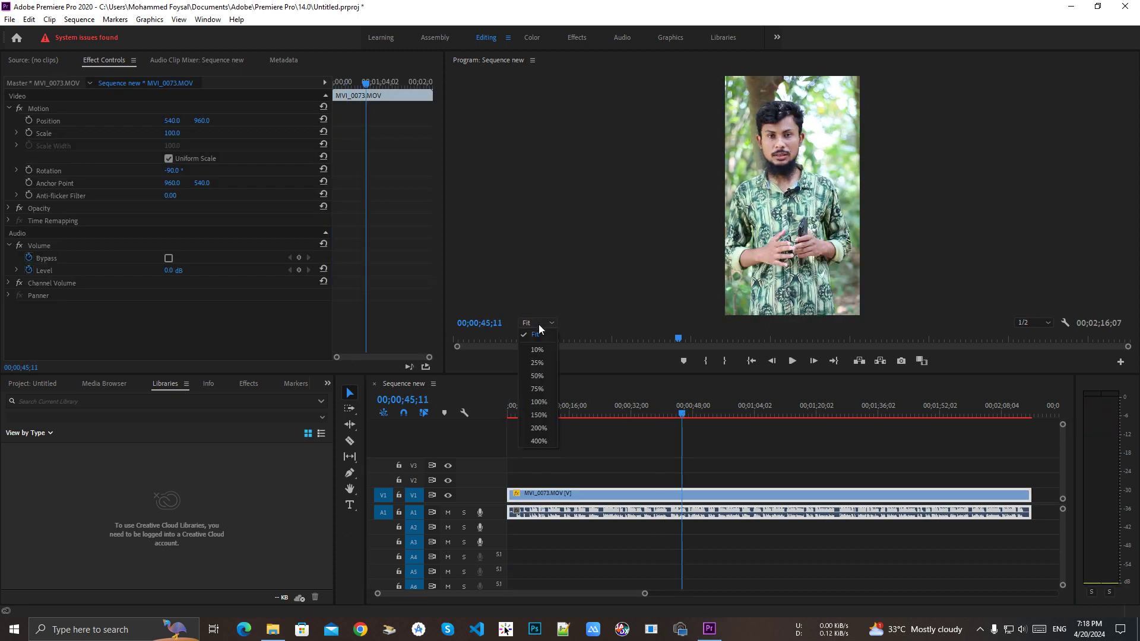
{"action": "left_click", "coordinate": [540, 375]}
Inspect nearby frames, then show the whole vertical frame at 25% zoom
{"action": "key", "text": "Left"}
{"action": "key", "text": "Left"}
{"action": "key", "text": "Left"}
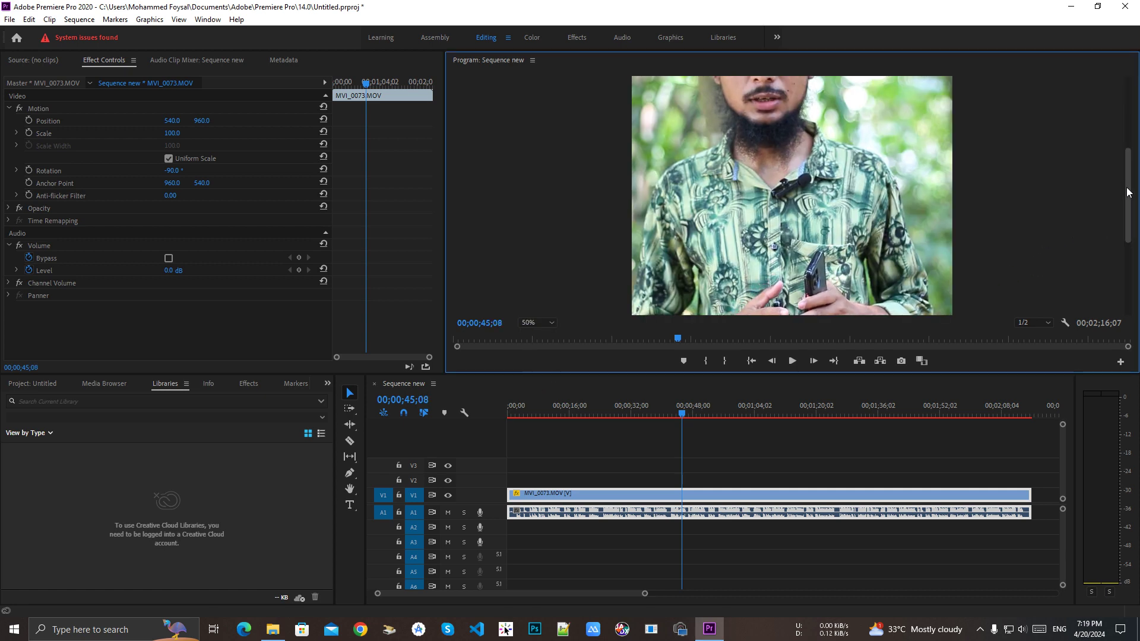
{"action": "left_click_drag", "start_coordinate": [1131, 178], "coordinate": [1134, 132]}
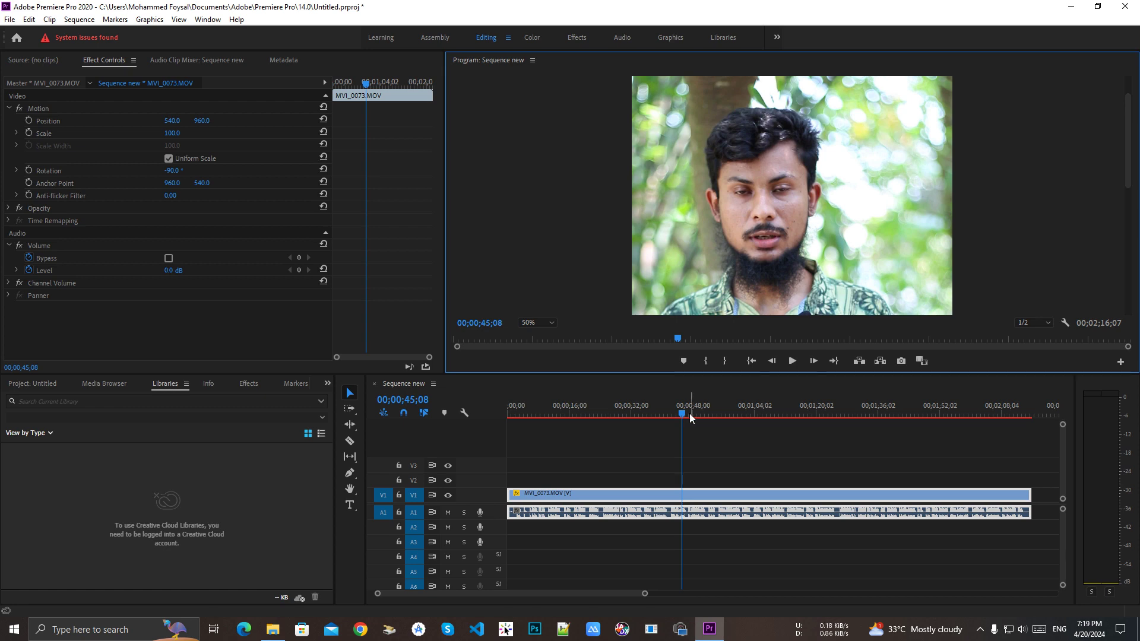
{"action": "left_click_drag", "start_coordinate": [690, 413], "coordinate": [623, 416]}
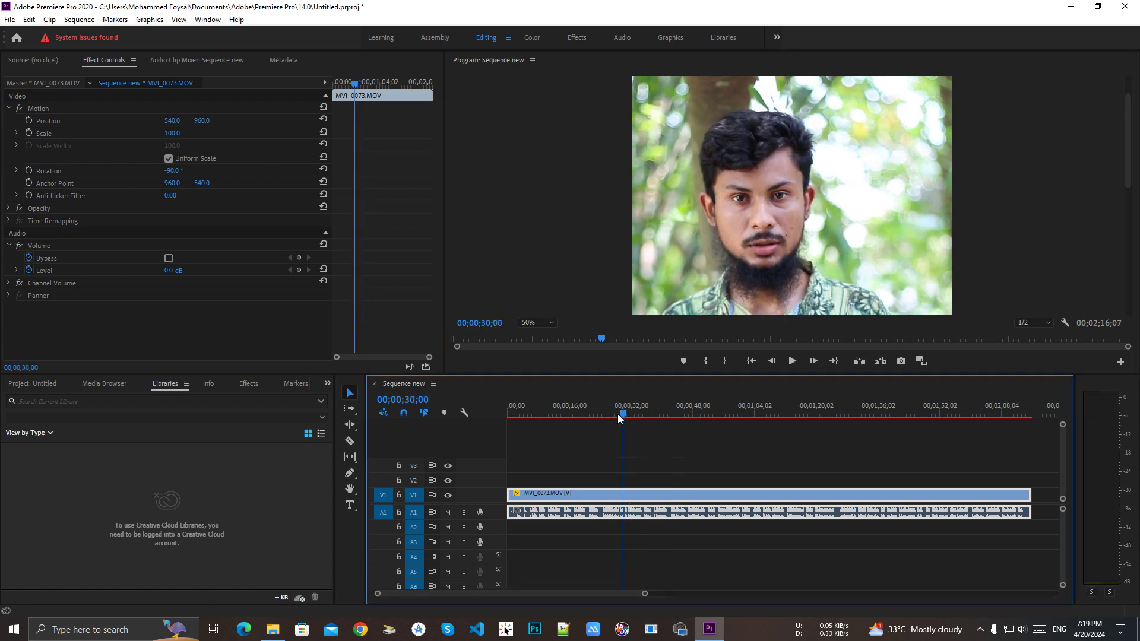
{"action": "left_click", "coordinate": [532, 321]}
{"action": "left_click", "coordinate": [539, 366]}
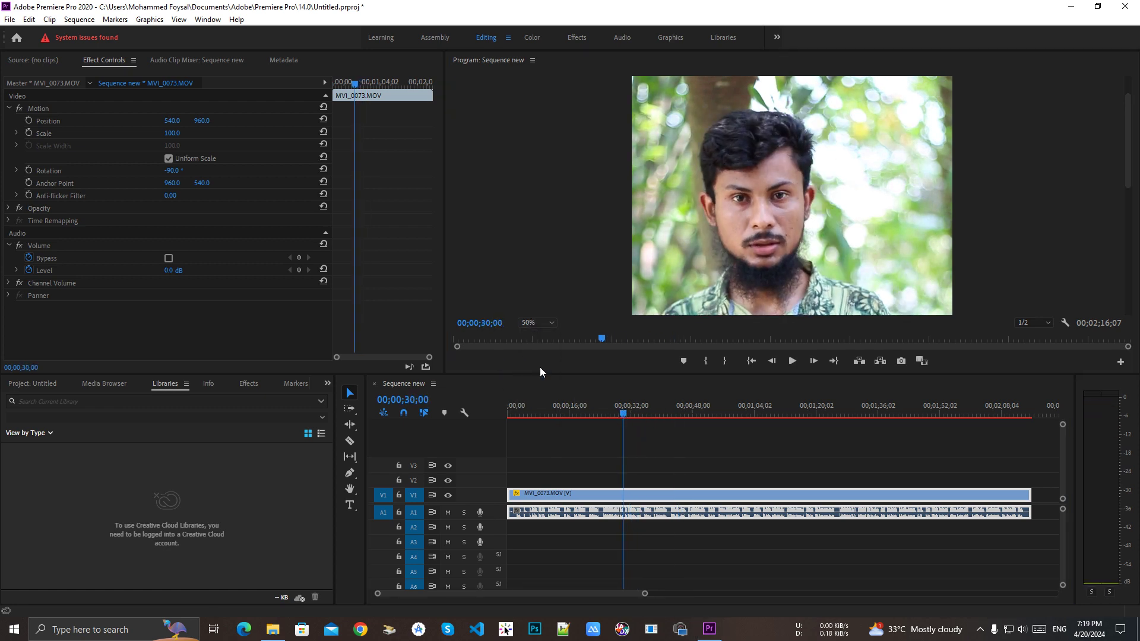
{"action": "left_click_drag", "start_coordinate": [624, 415], "coordinate": [721, 416]}
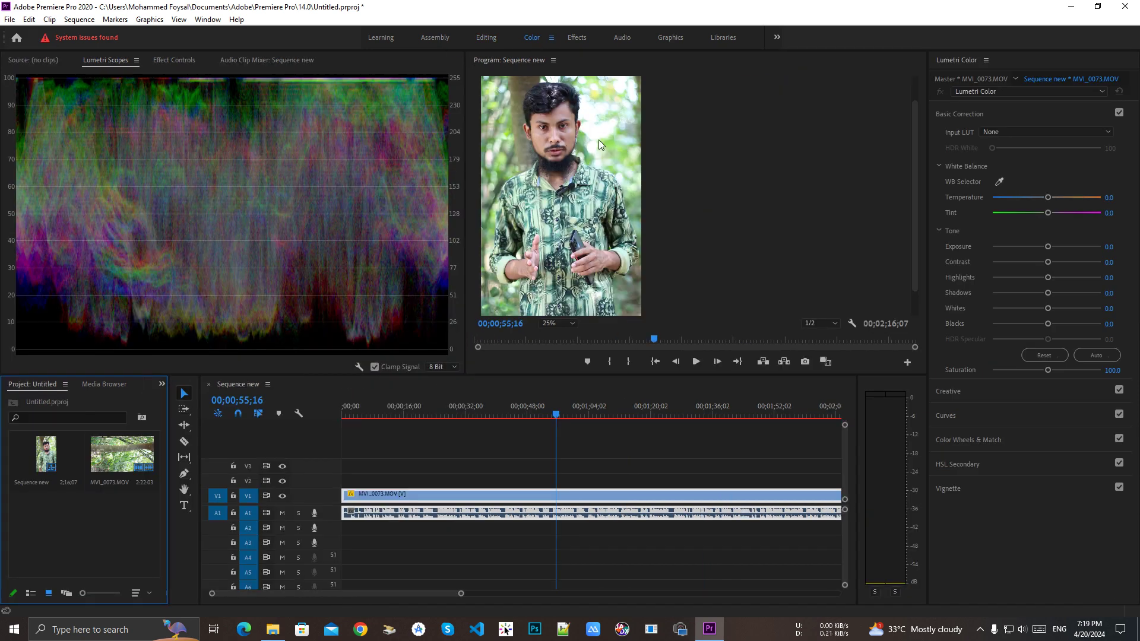
In Lumetri Basic Correction, apply Auto tone, compare, then reset the tone values to zero
{"action": "left_click", "coordinate": [939, 165]}
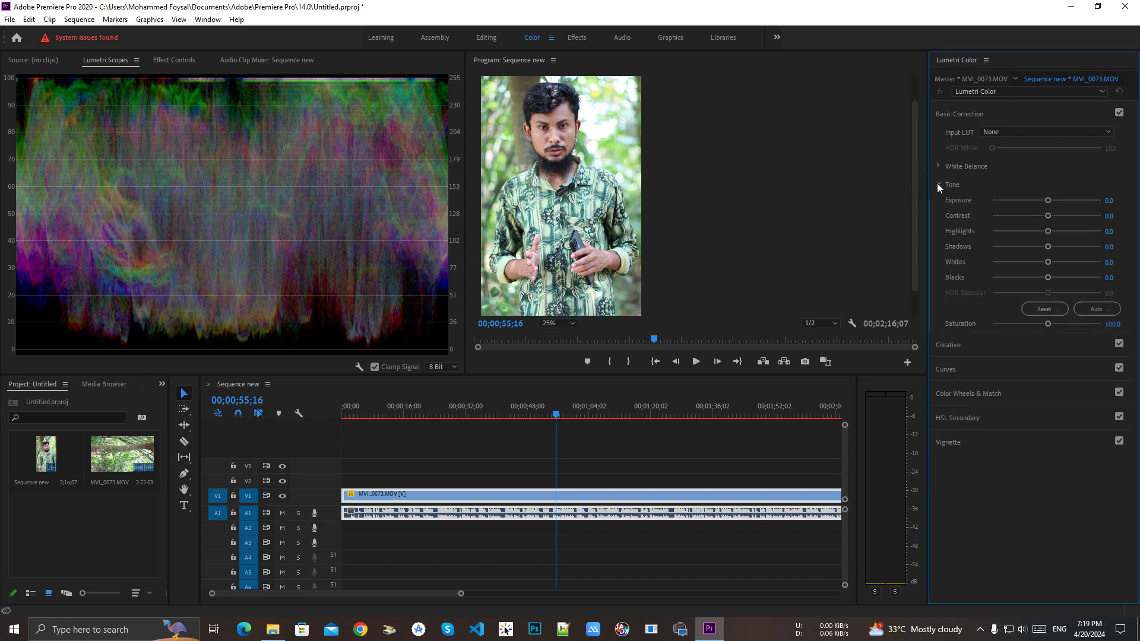
{"action": "left_click", "coordinate": [939, 182]}
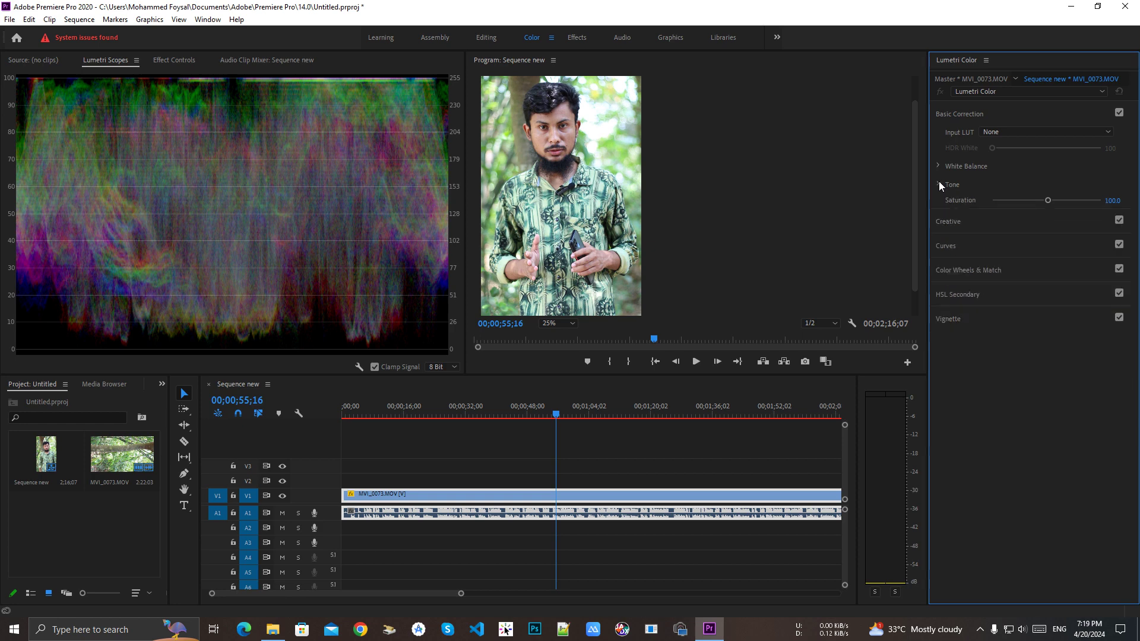
{"action": "left_click", "coordinate": [938, 185]}
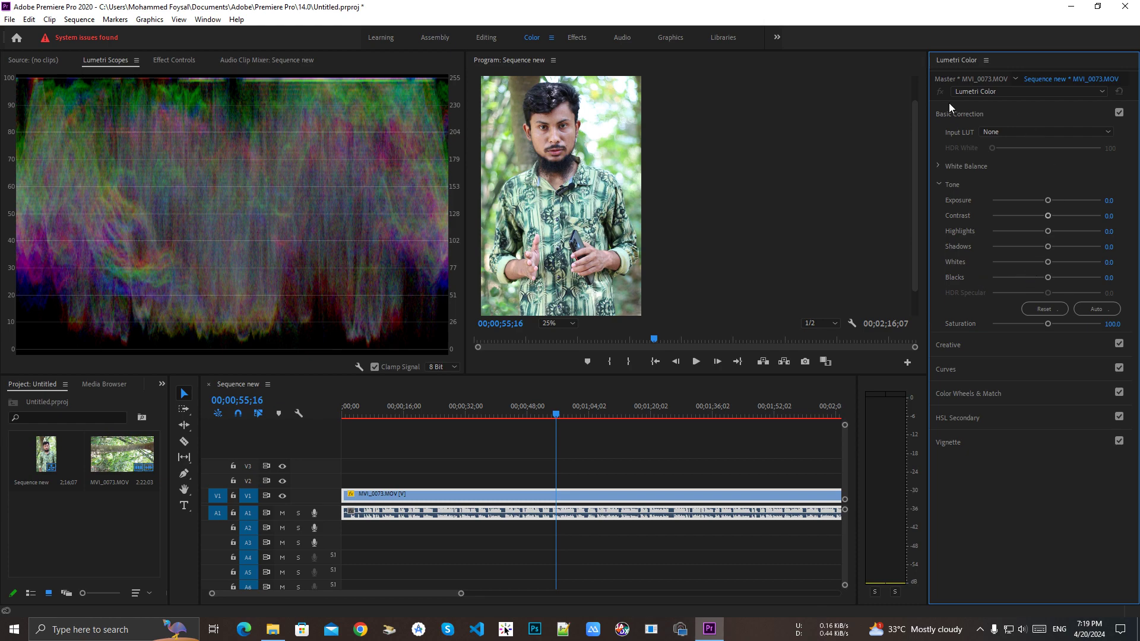
{"action": "left_click", "coordinate": [1099, 307]}
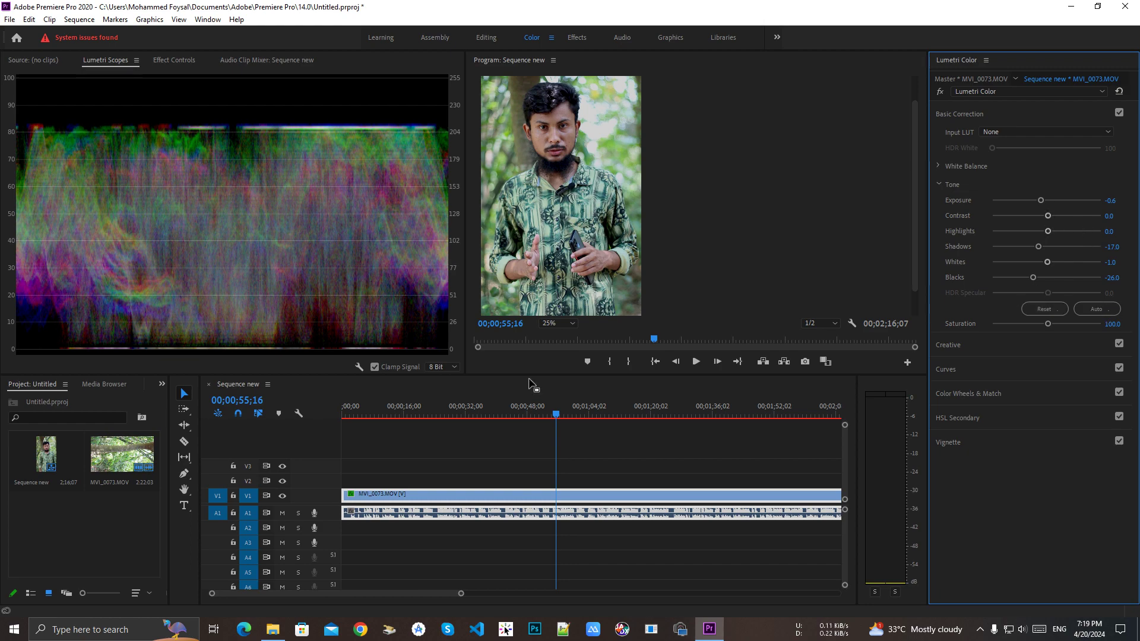
{"action": "left_click_drag", "start_coordinate": [514, 416], "coordinate": [498, 419]}
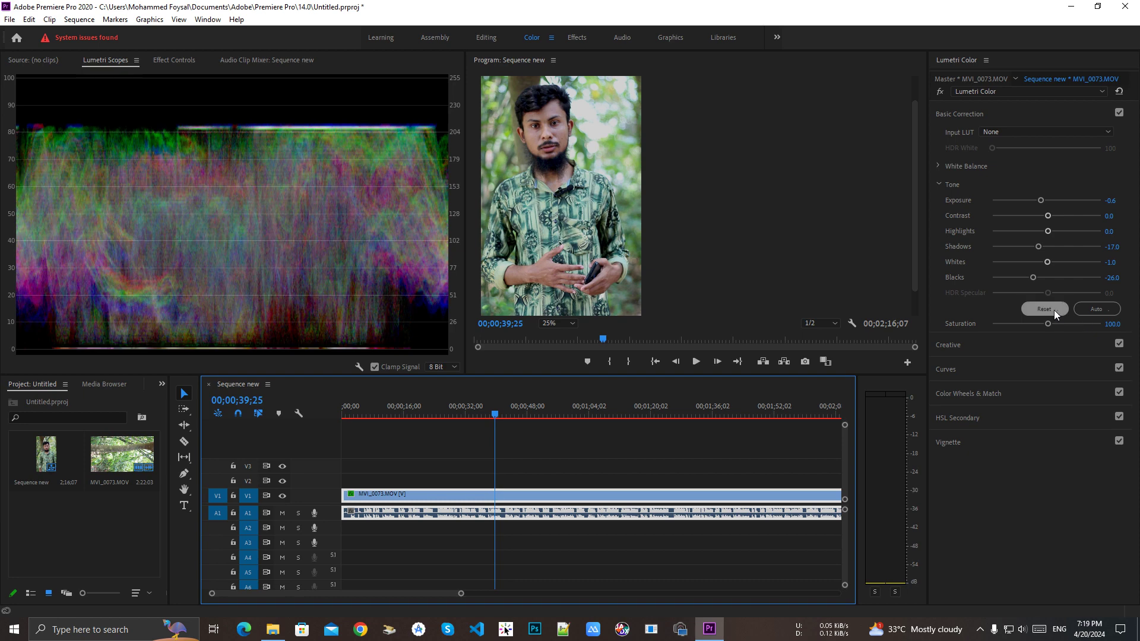
{"action": "left_click", "coordinate": [1053, 310]}
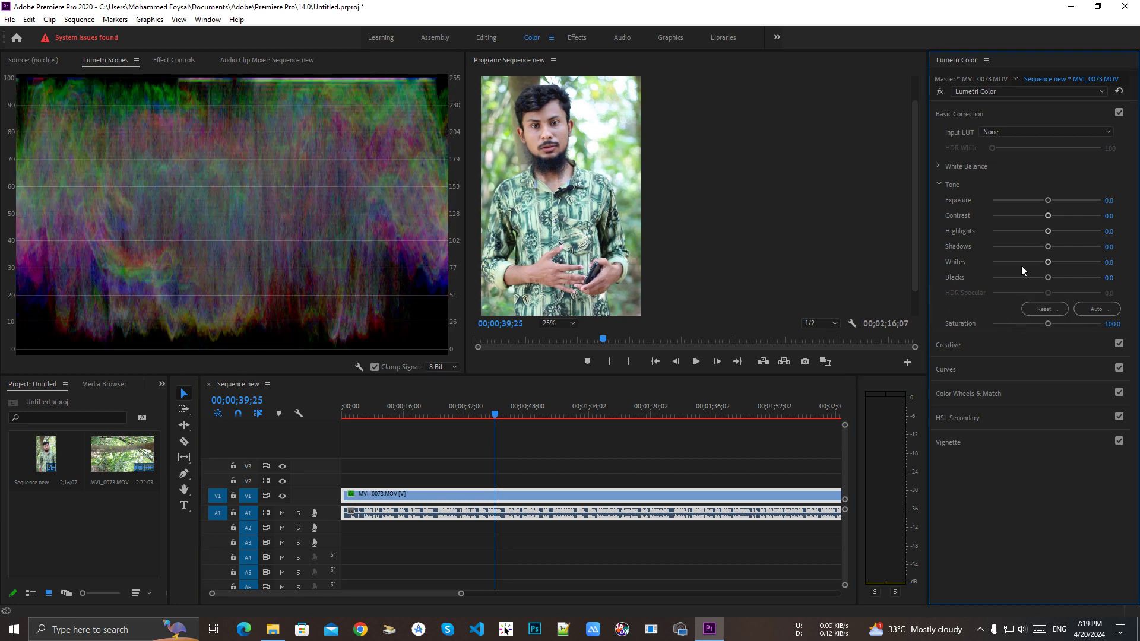
{"action": "left_click", "coordinate": [937, 184]}
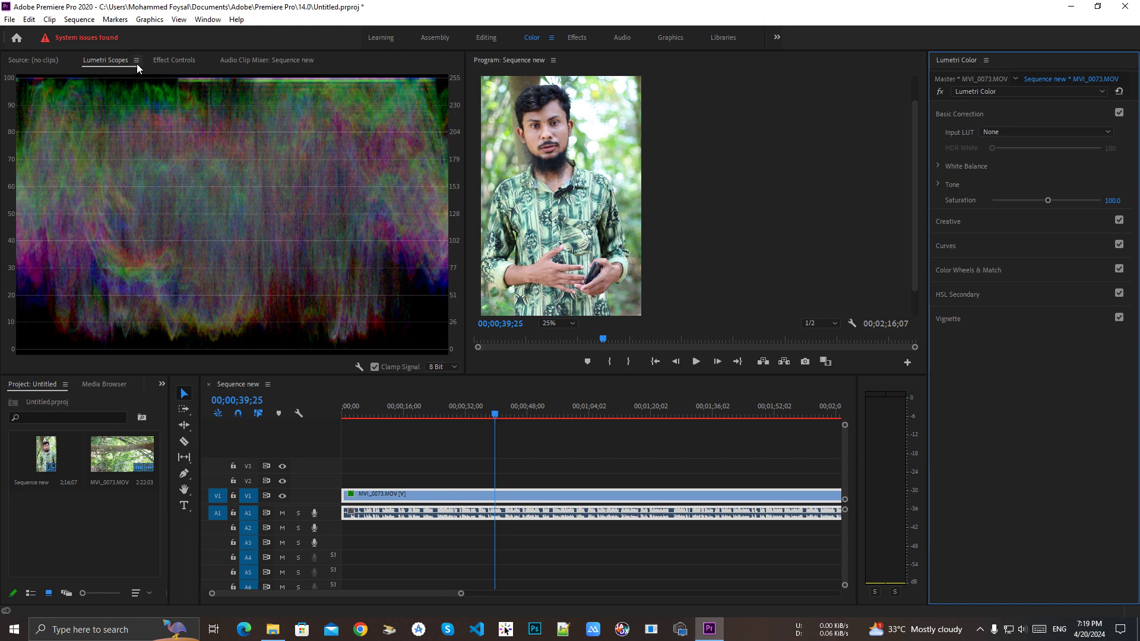
Show Effect Controls and play the sequence from the start to review the rotated clip
{"action": "left_click", "coordinate": [178, 60]}
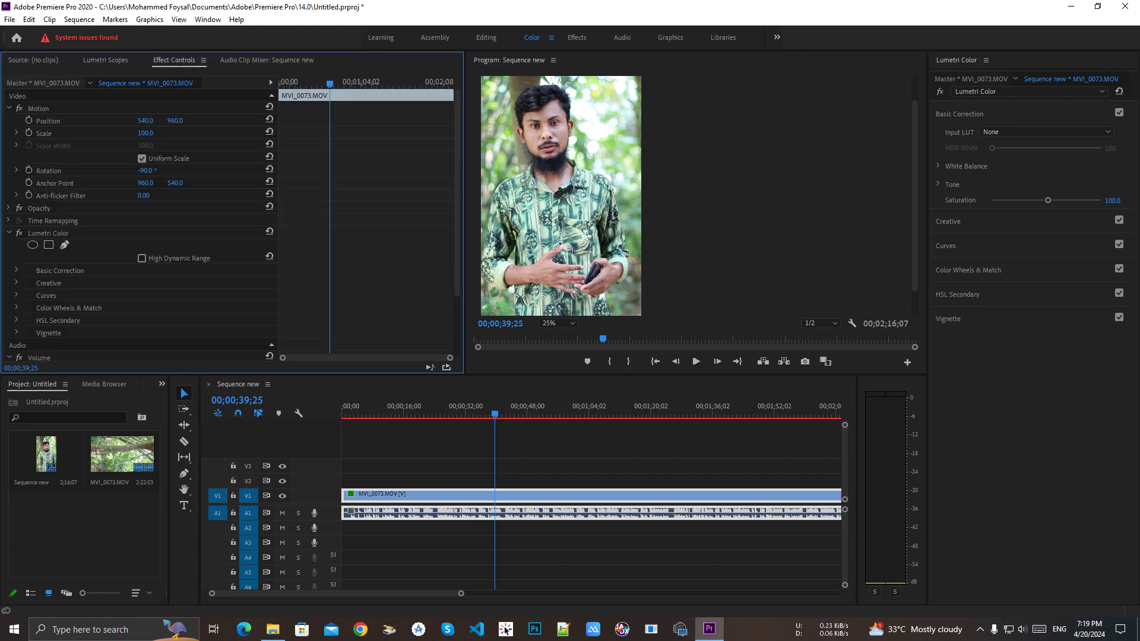
{"action": "left_click", "coordinate": [285, 418]}
{"action": "key", "text": "Home"}
{"action": "key", "text": "space"}
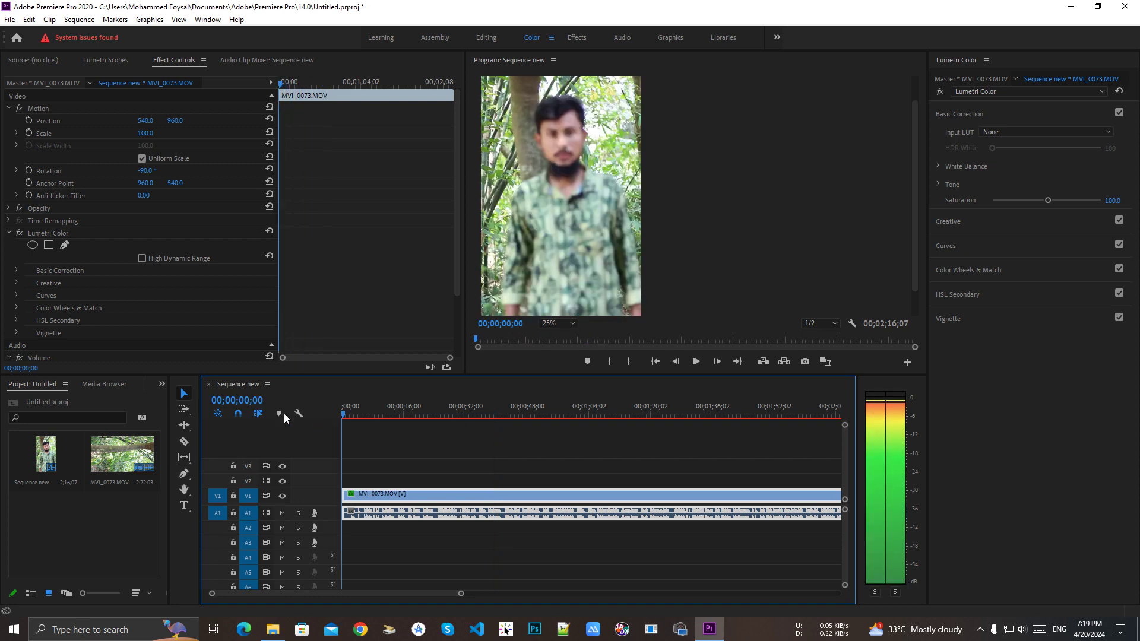
{"action": "left_click", "coordinate": [389, 417]}
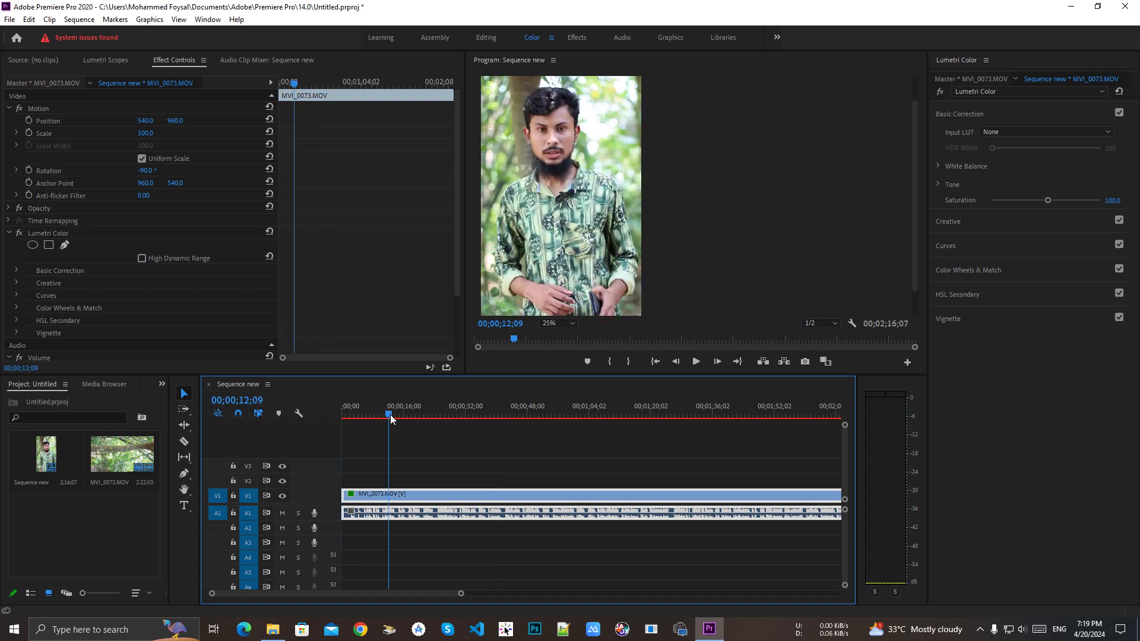
{"action": "left_click", "coordinate": [112, 547]}
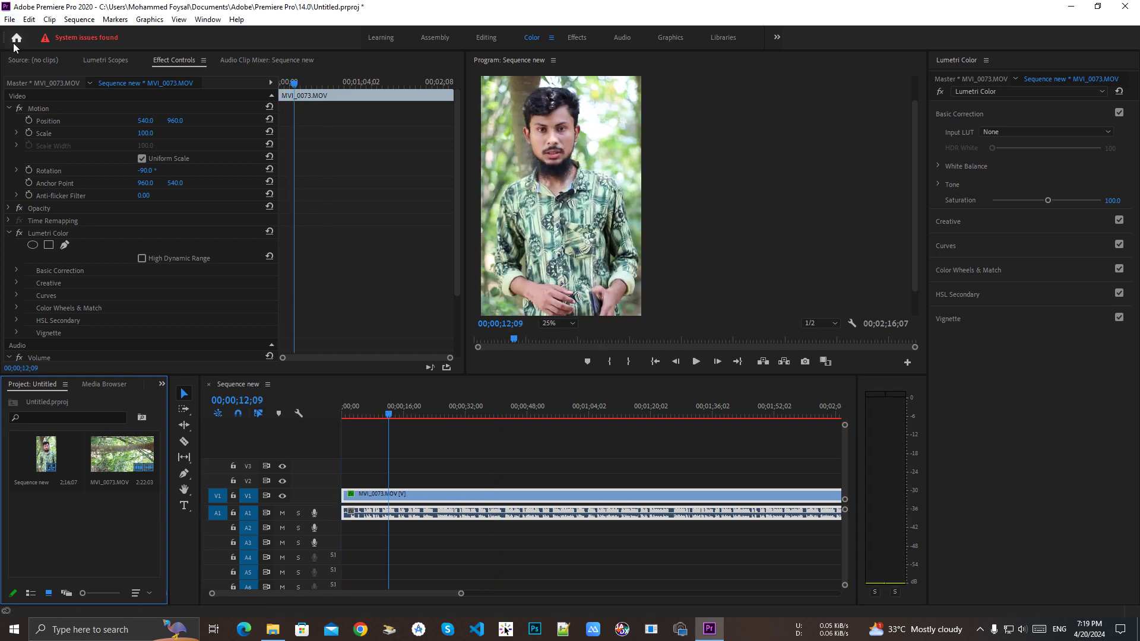
Check the frame at 00;00;03;02 and choose File > Export > Media for the sequence
{"action": "left_click", "coordinate": [10, 20]}
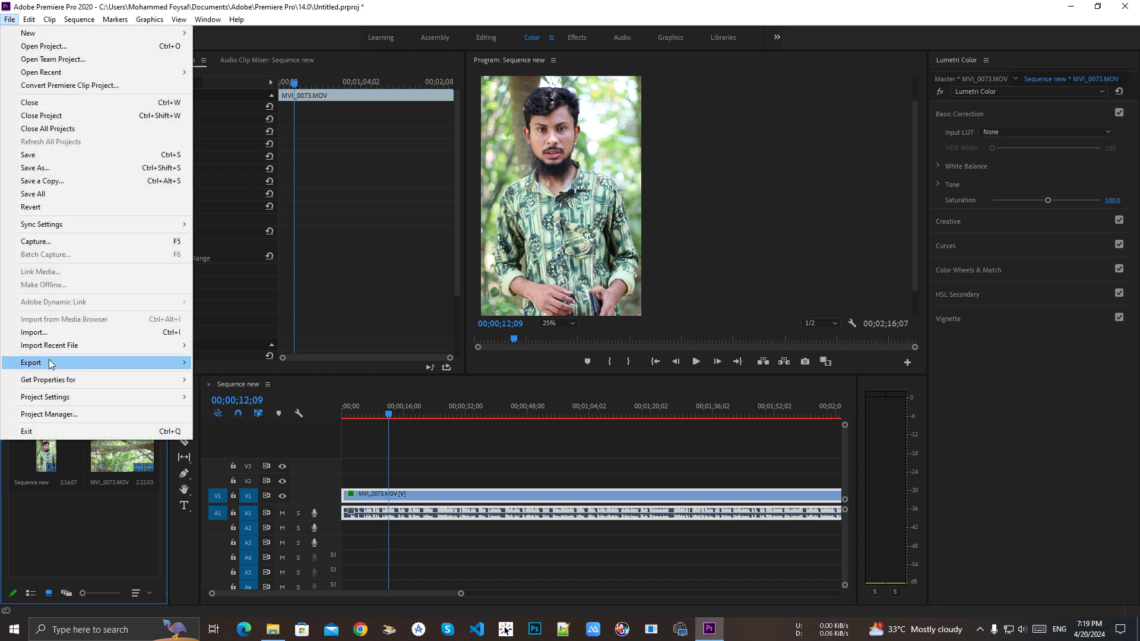
{"action": "mouse_move", "coordinate": [51, 365]}
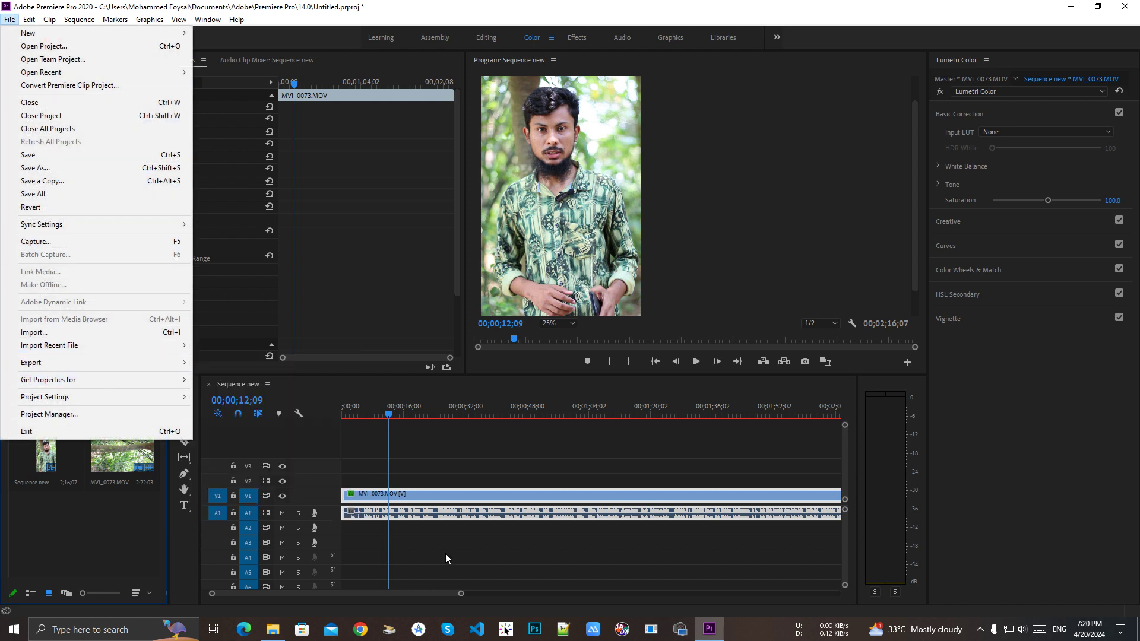
{"action": "left_click", "coordinate": [460, 544]}
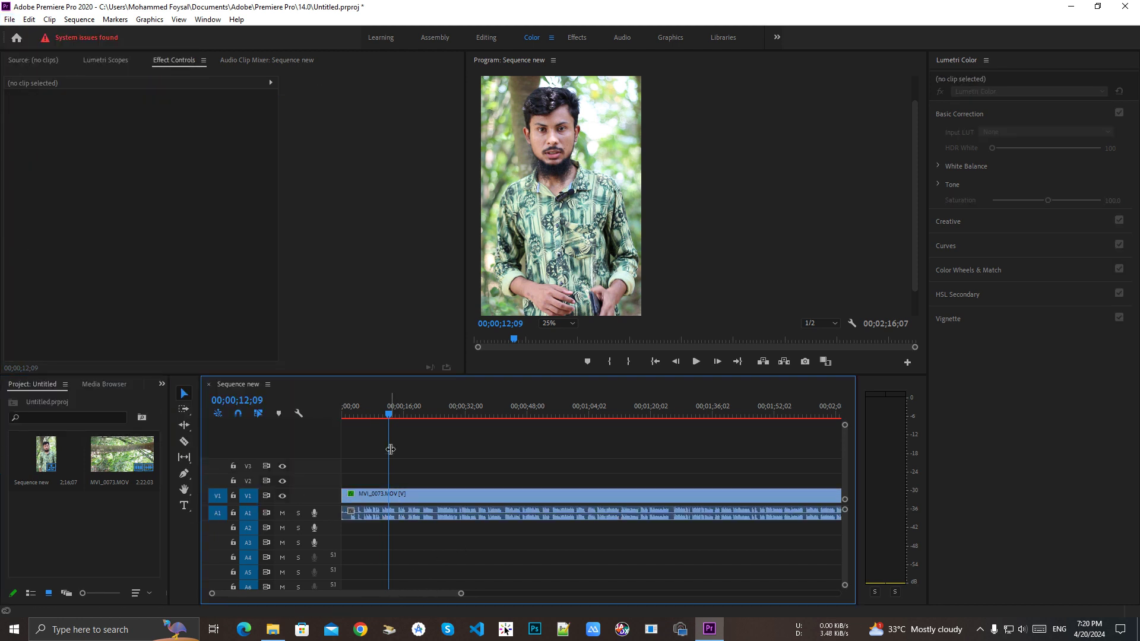
{"action": "left_click_drag", "start_coordinate": [391, 419], "coordinate": [303, 418]}
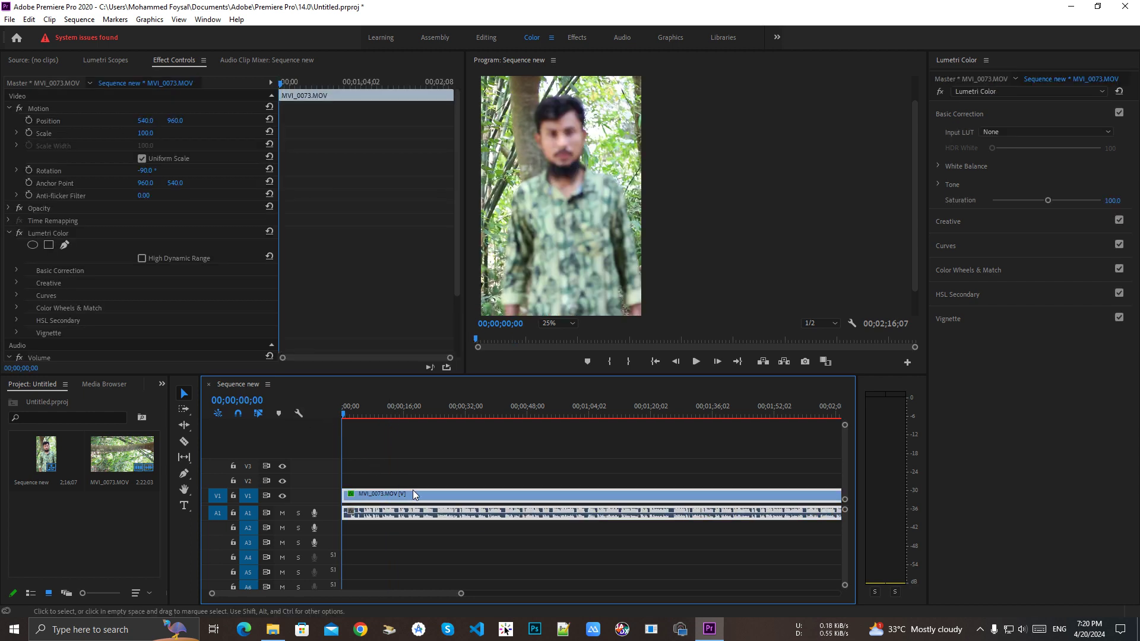
{"action": "left_click", "coordinate": [355, 418]}
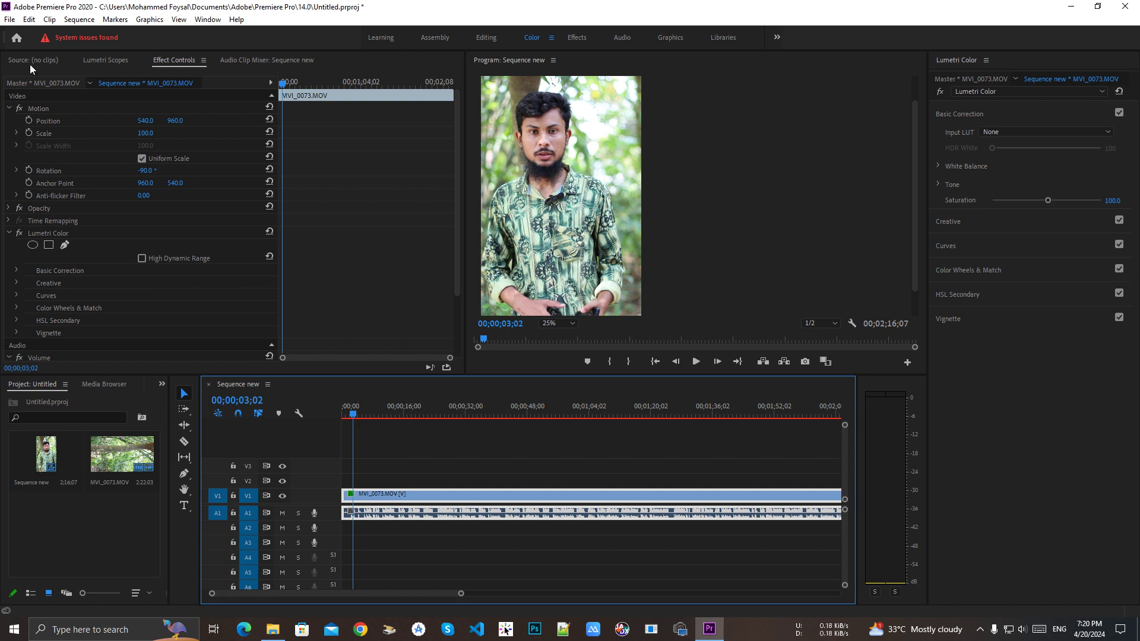
{"action": "left_click", "coordinate": [10, 19]}
{"action": "mouse_move", "coordinate": [40, 367]}
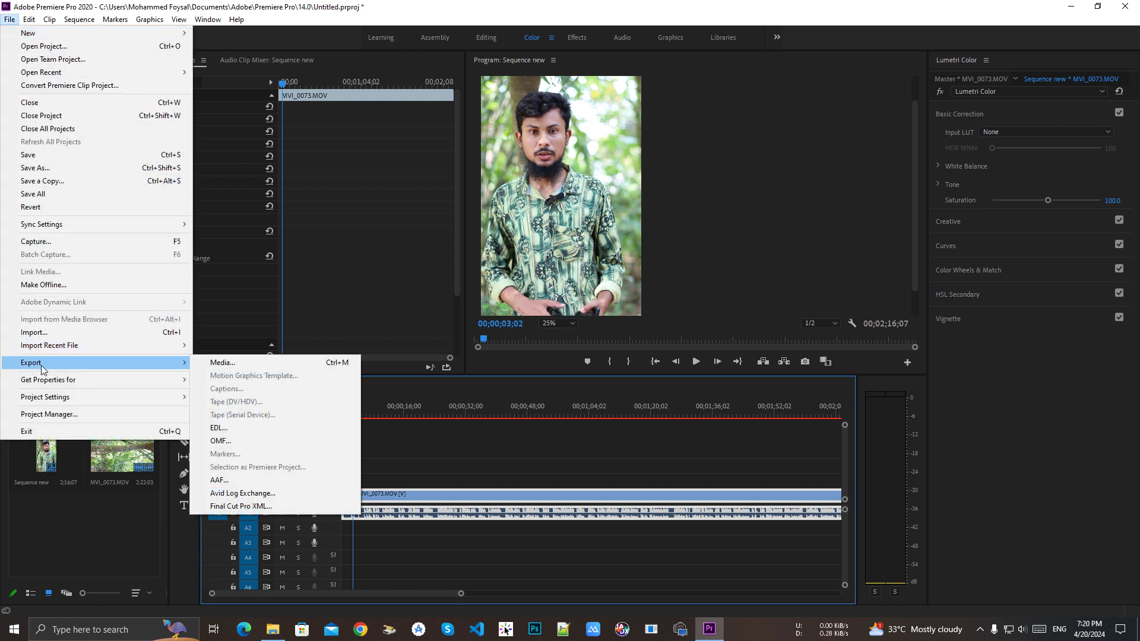
{"action": "left_click", "coordinate": [240, 364]}
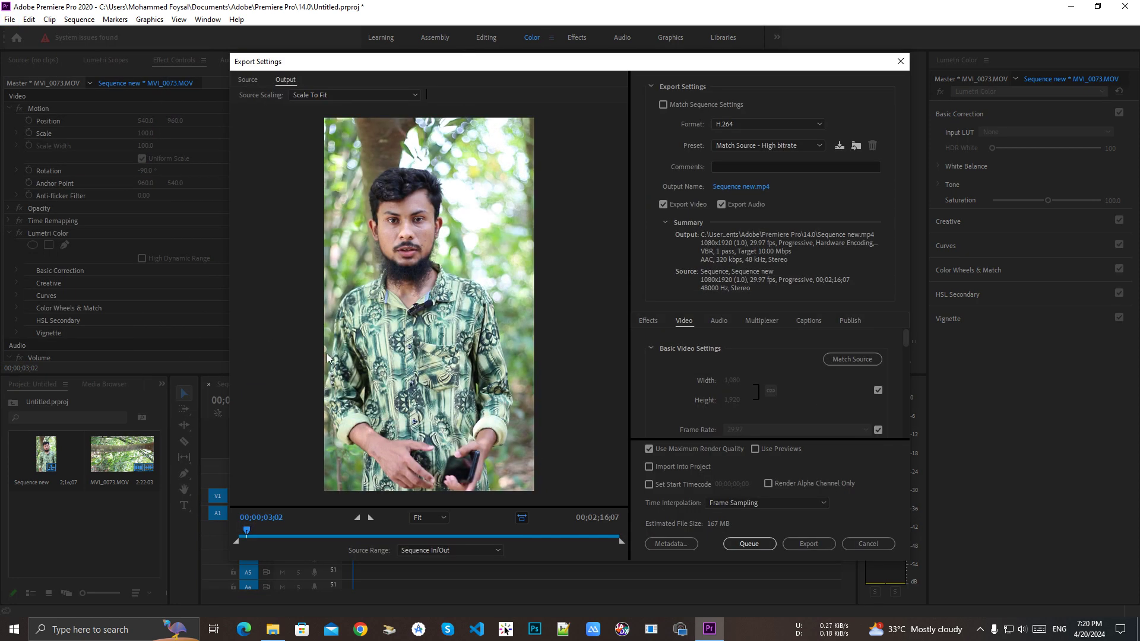
Keep Format H.264 with the Match Source - High bitrate preset
{"action": "left_click", "coordinate": [758, 126]}
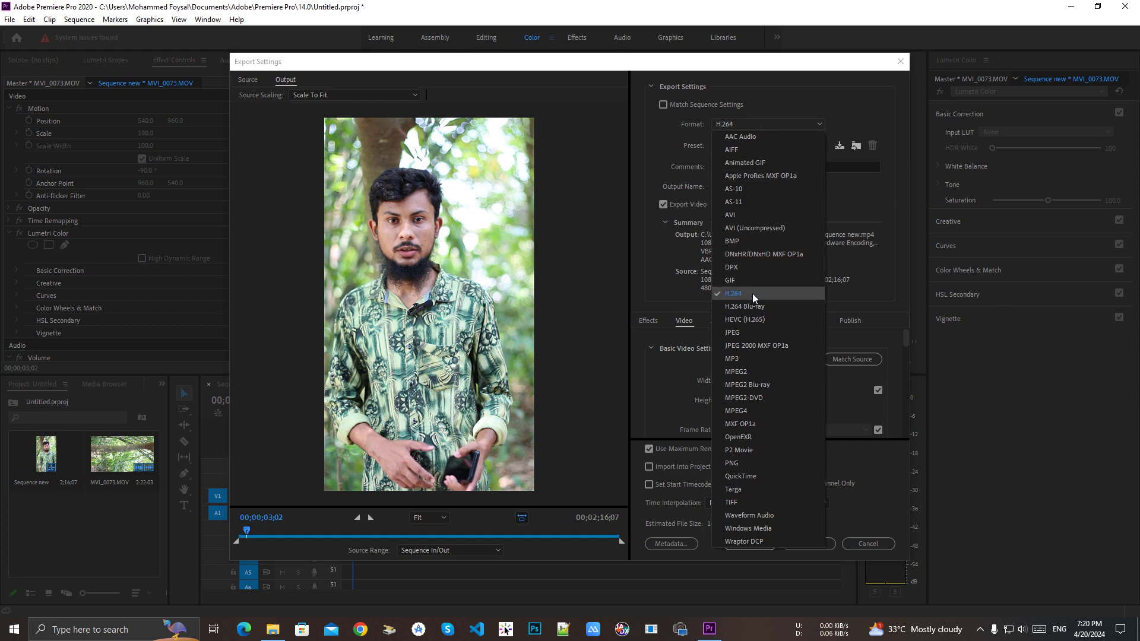
{"action": "left_click", "coordinate": [753, 293]}
{"action": "left_click", "coordinate": [761, 146]}
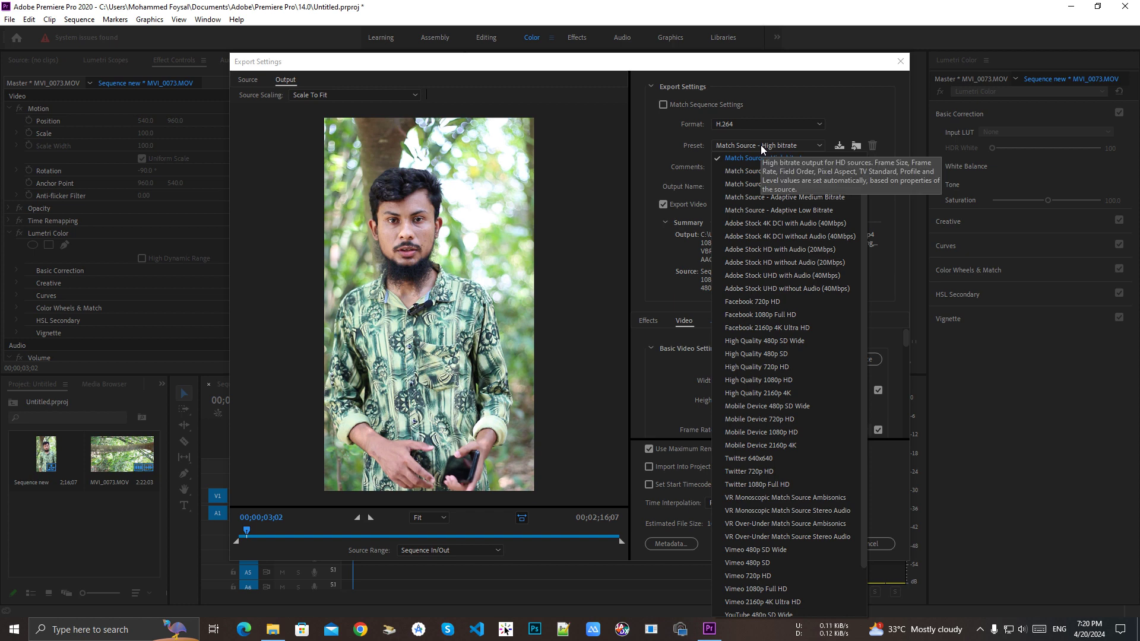
{"action": "left_click", "coordinate": [831, 77]}
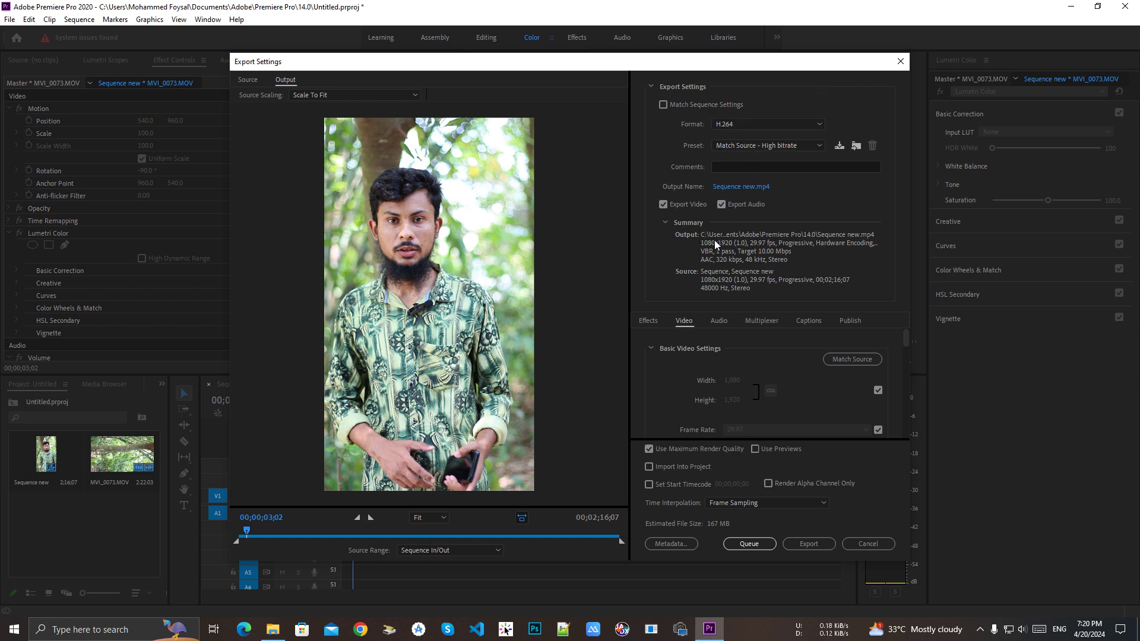
Set the Target Bitrate to about 14.81 Mbps and queue the export in Media Encoder
{"action": "scroll", "coordinate": [771, 350], "scroll_direction": "down", "scroll_amount": 2}
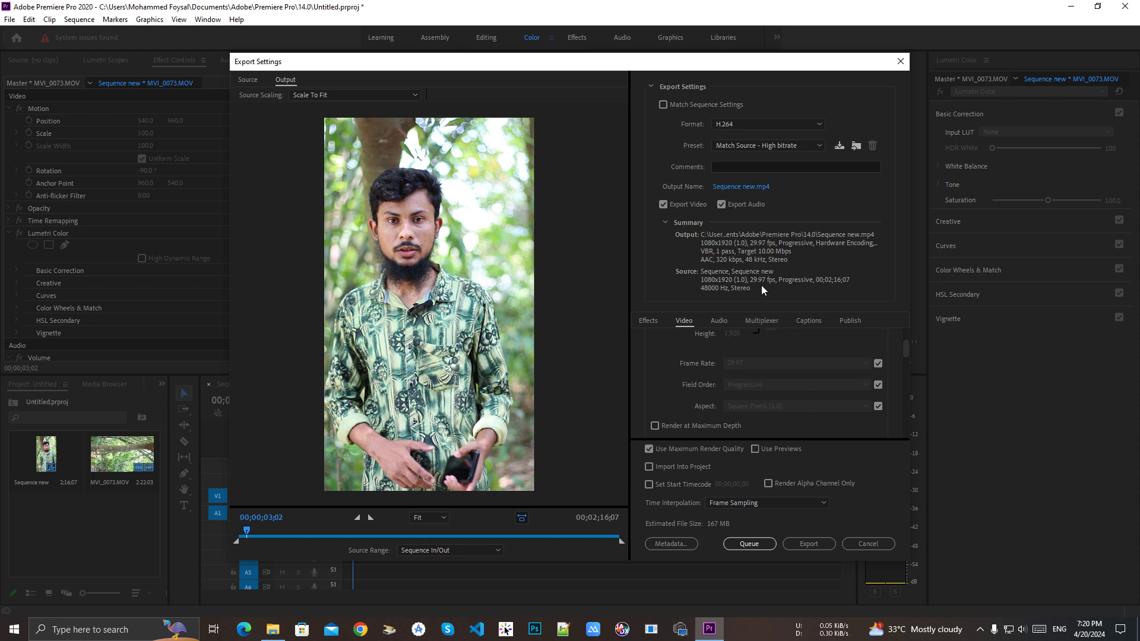
{"action": "left_click_drag", "start_coordinate": [907, 351], "coordinate": [912, 422]}
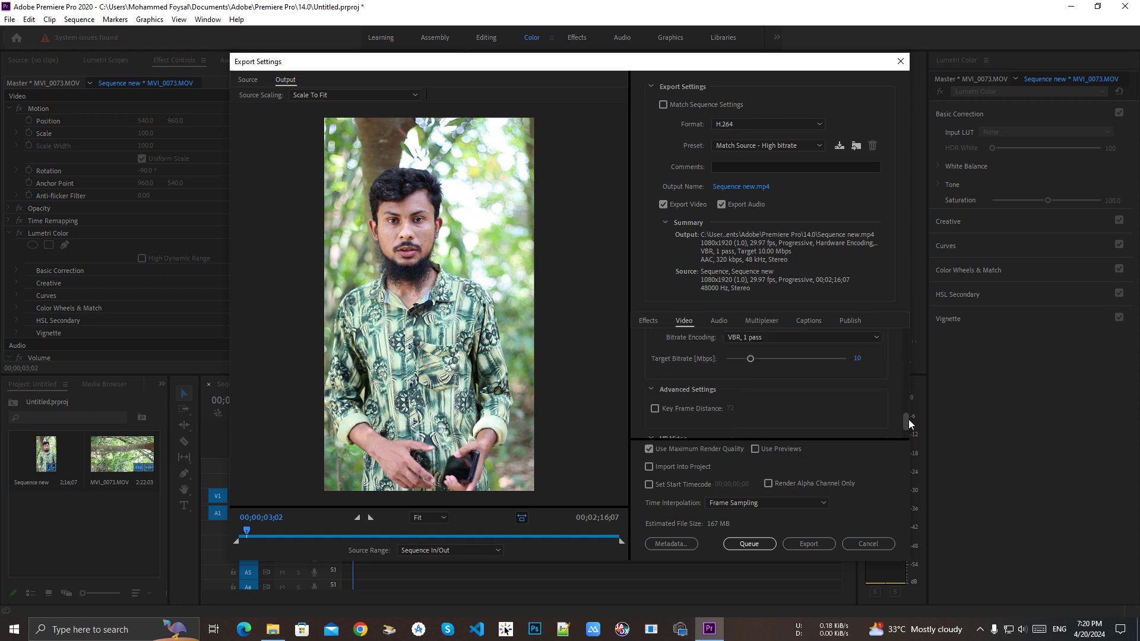
{"action": "left_click_drag", "start_coordinate": [913, 421], "coordinate": [909, 437]}
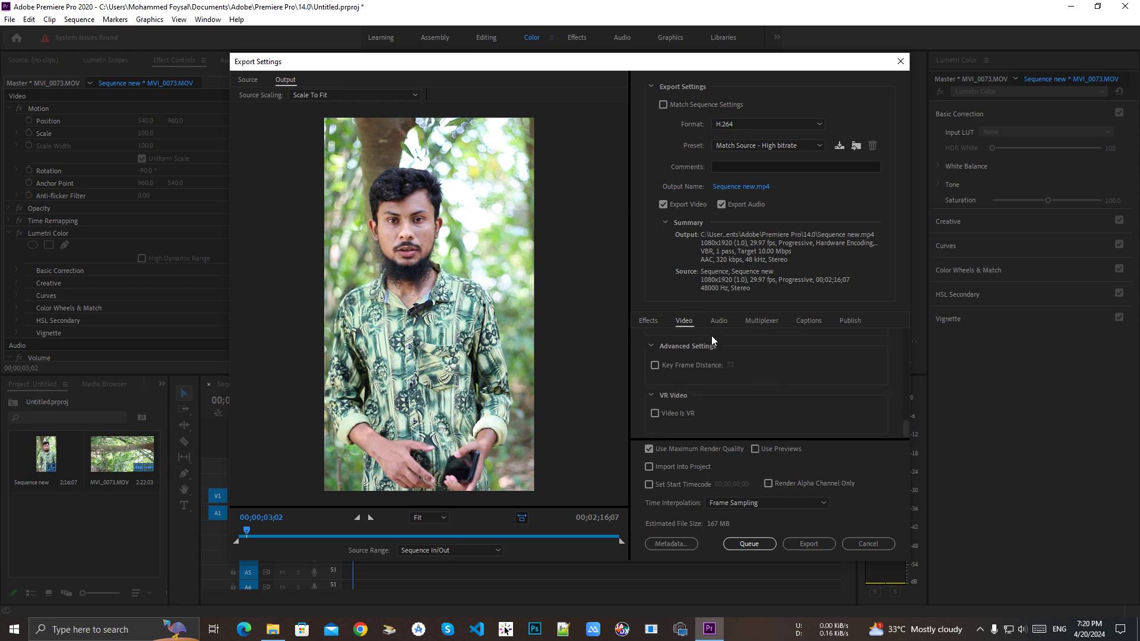
{"action": "scroll", "coordinate": [759, 384], "scroll_direction": "up", "scroll_amount": 2}
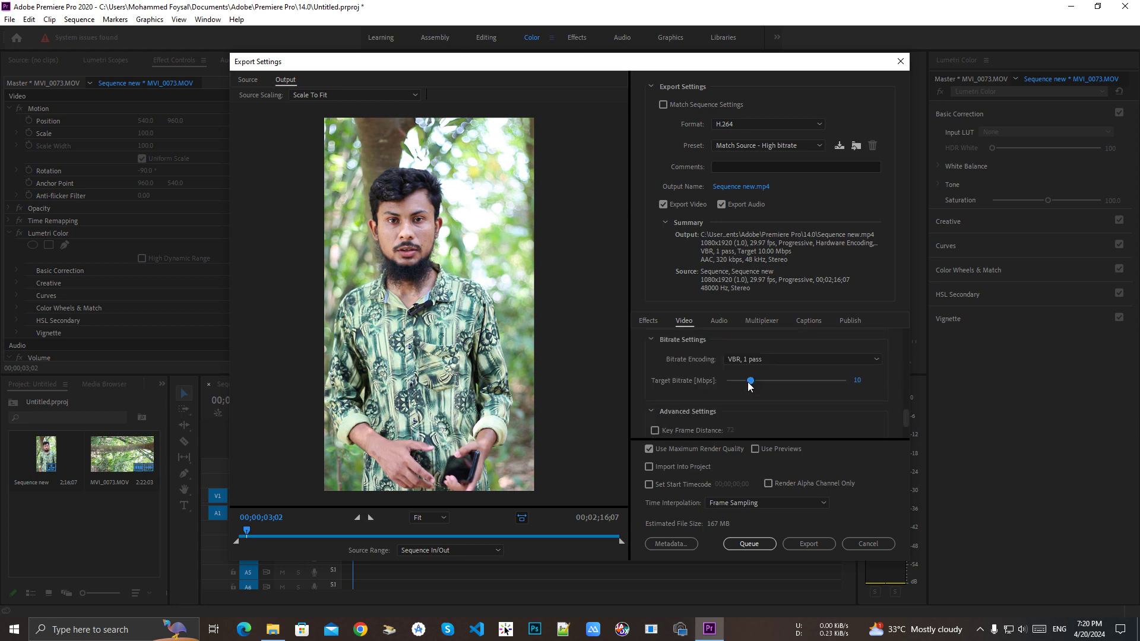
{"action": "left_click_drag", "start_coordinate": [752, 382], "coordinate": [866, 382]}
{"action": "left_click_drag", "start_coordinate": [847, 382], "coordinate": [727, 382]}
{"action": "left_click_drag", "start_coordinate": [730, 384], "coordinate": [863, 396]}
{"action": "left_click", "coordinate": [750, 544]}
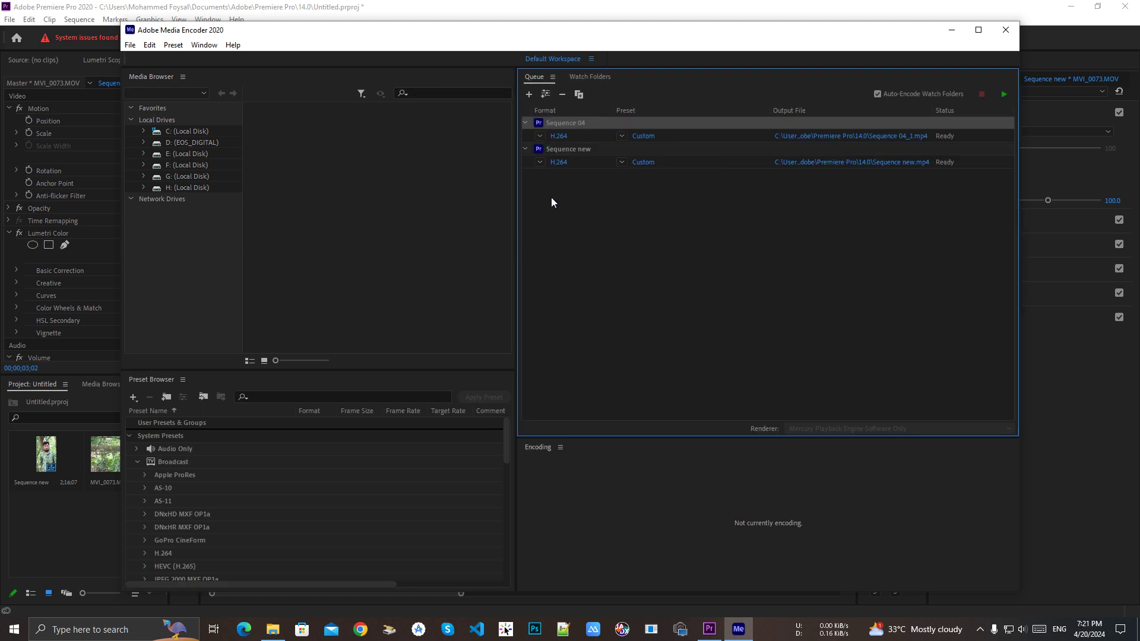
Delete the Sequence 04 job, leaving only Sequence new's H.264 job, and maximize Media Encoder
{"action": "left_click", "coordinate": [922, 137]}
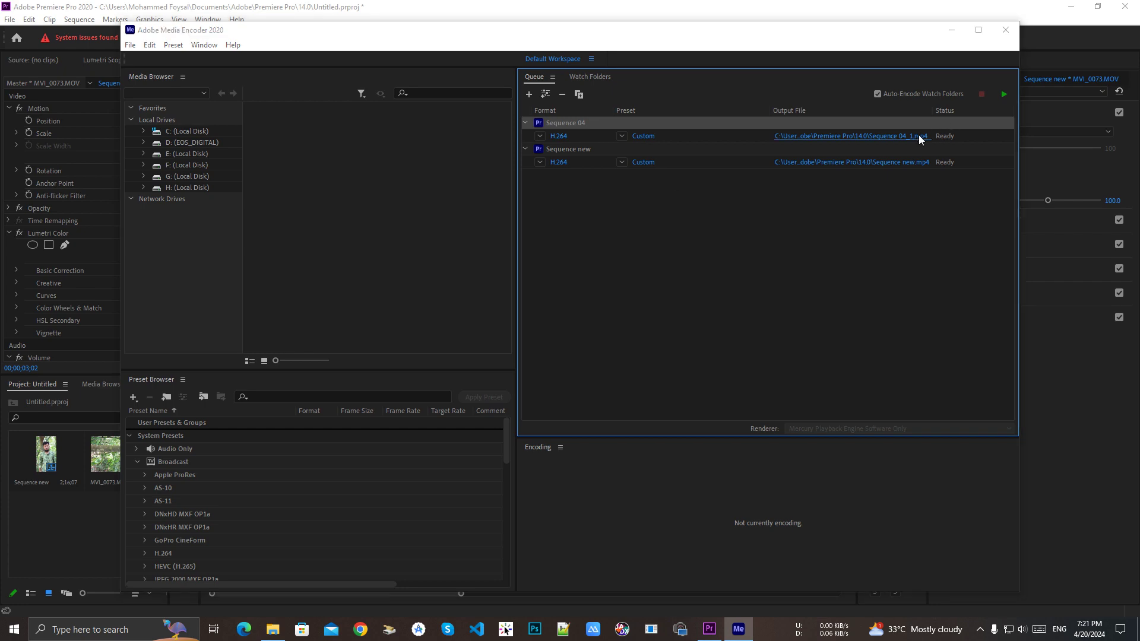
{"action": "left_click", "coordinate": [677, 60]}
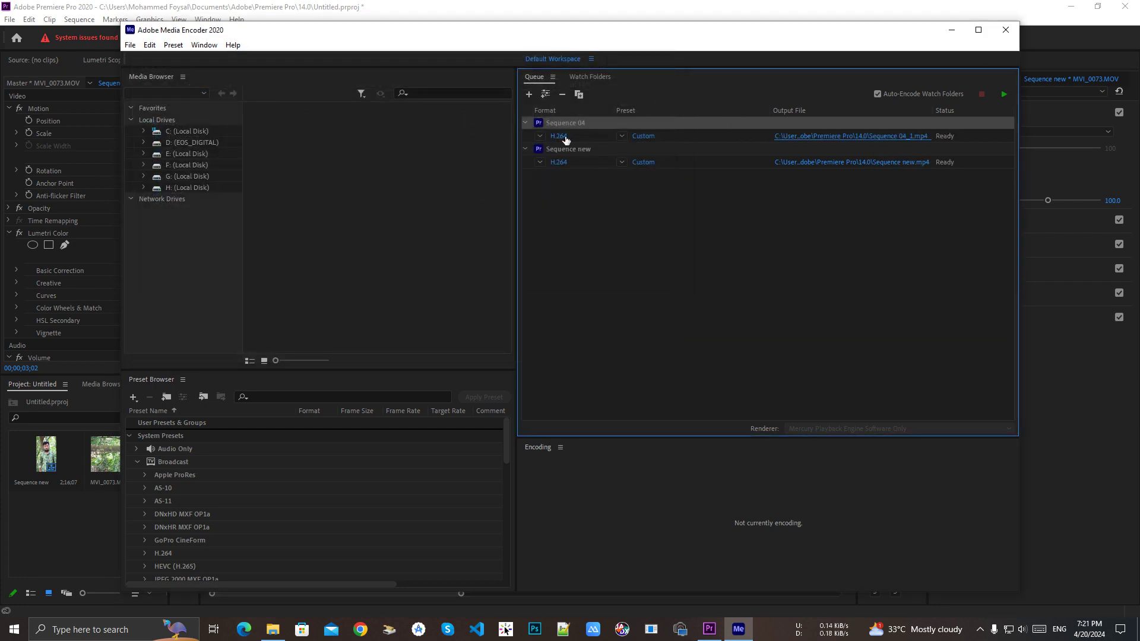
{"action": "left_click", "coordinate": [540, 136]}
{"action": "left_click", "coordinate": [540, 137]}
{"action": "left_click", "coordinate": [694, 136]}
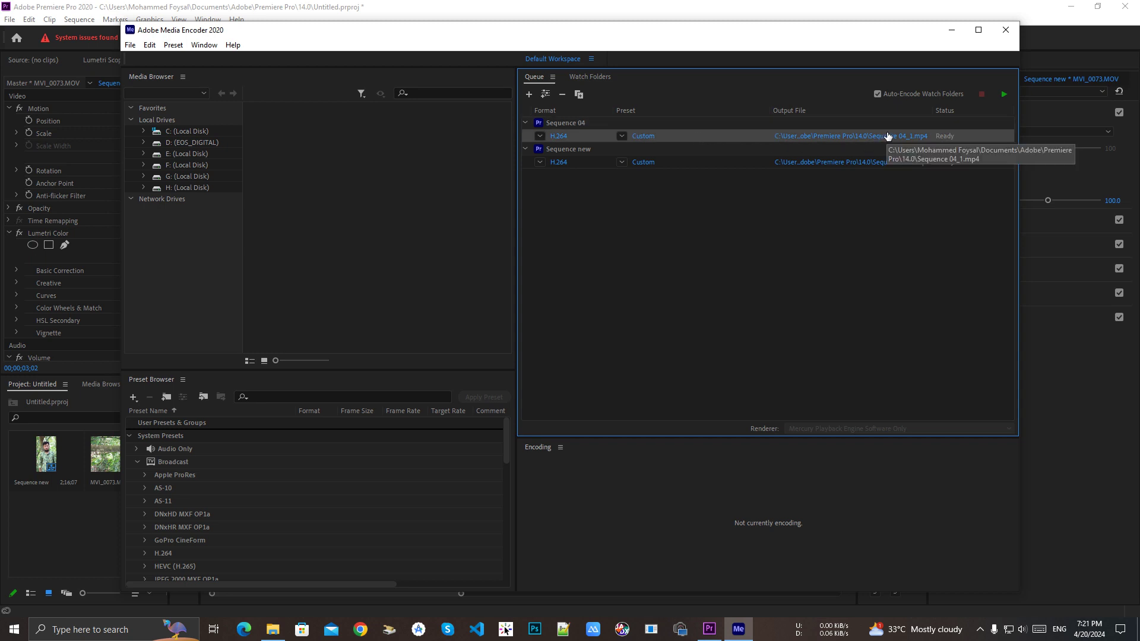
{"action": "key", "text": "Delete"}
{"action": "left_click", "coordinate": [629, 351]}
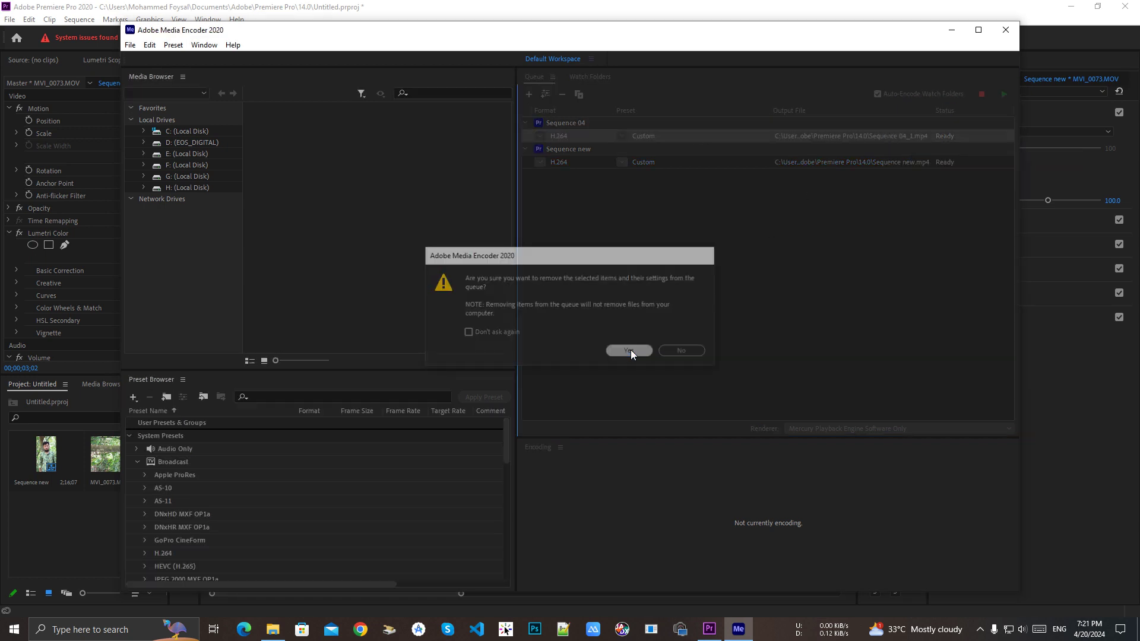
{"action": "left_click", "coordinate": [978, 136]}
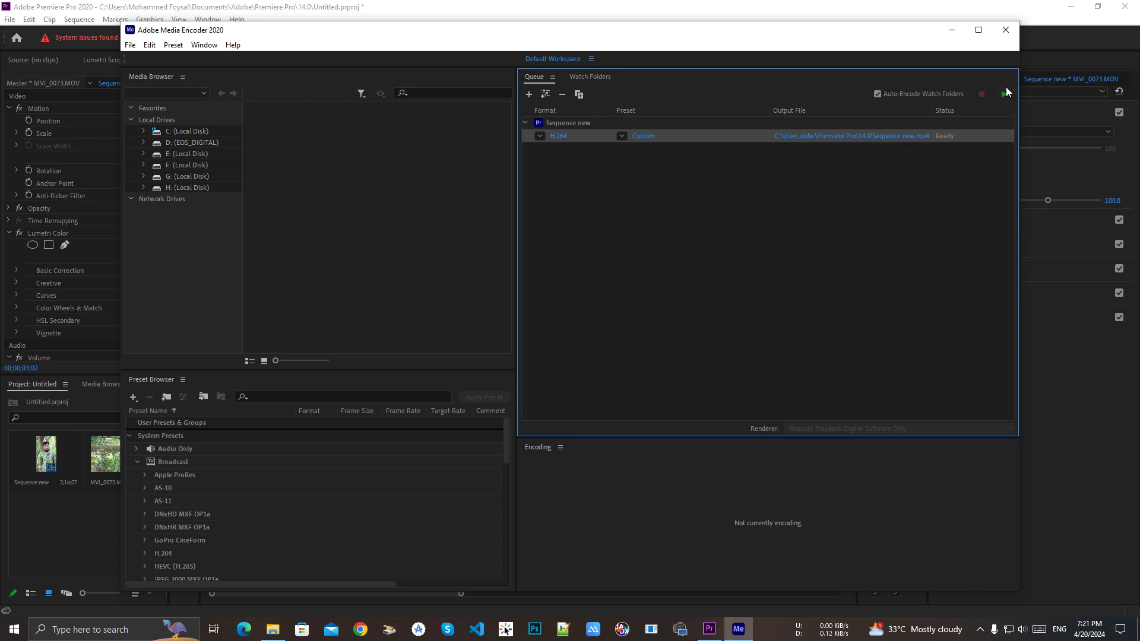
{"action": "left_click", "coordinate": [978, 30]}
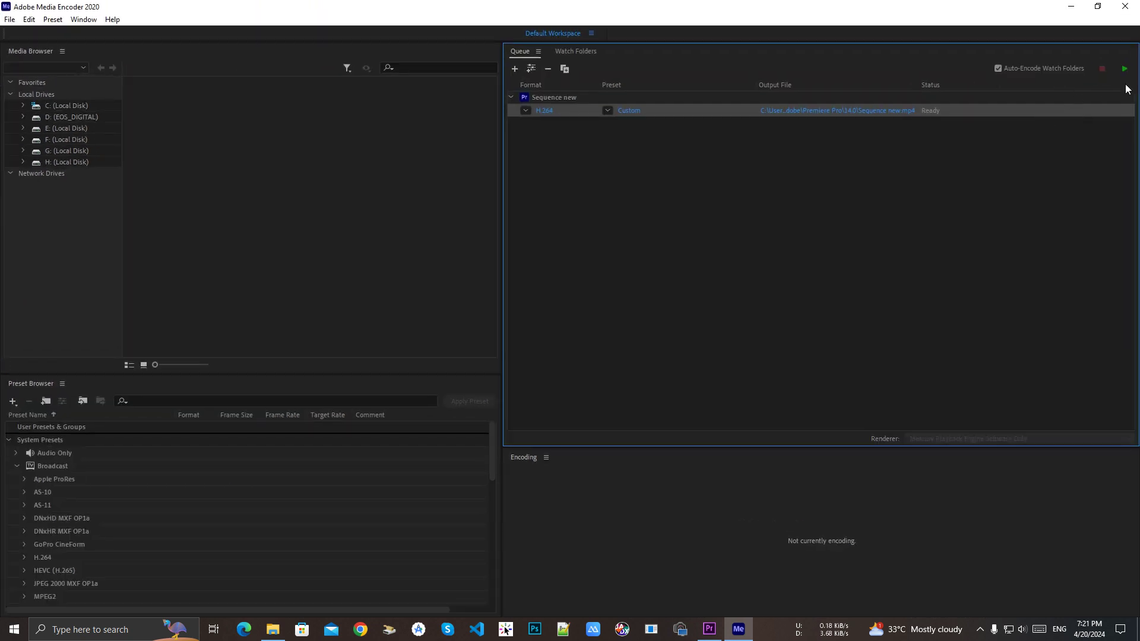
Start encoding Sequence new.mp4 and collapse the Broadcast and System Presets groups
{"action": "left_click", "coordinate": [1127, 71]}
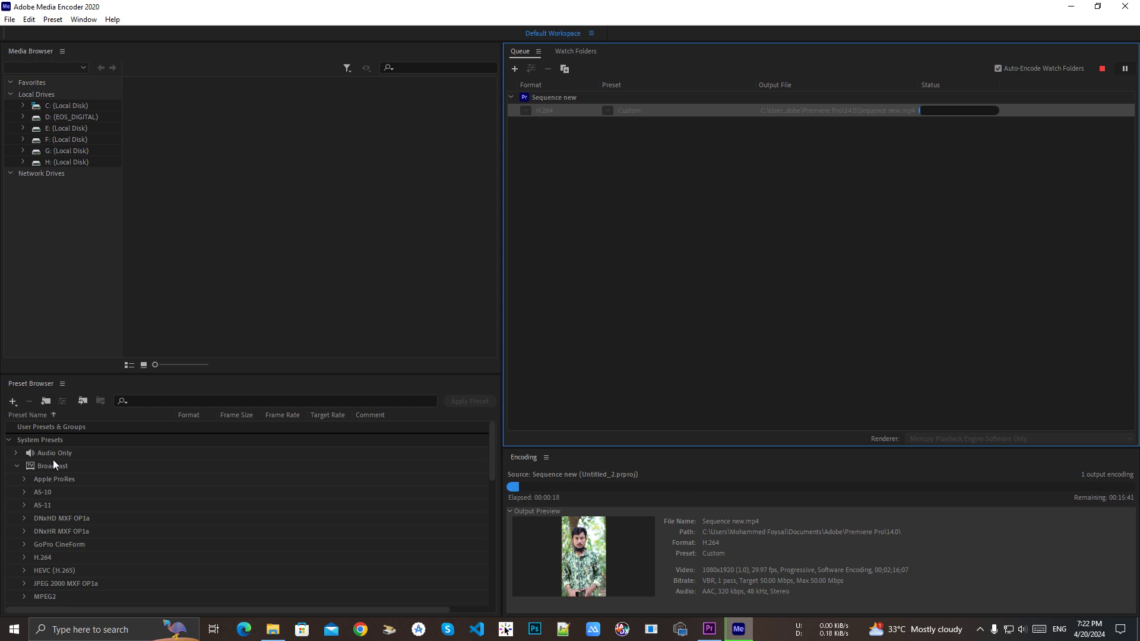
{"action": "left_click", "coordinate": [16, 466]}
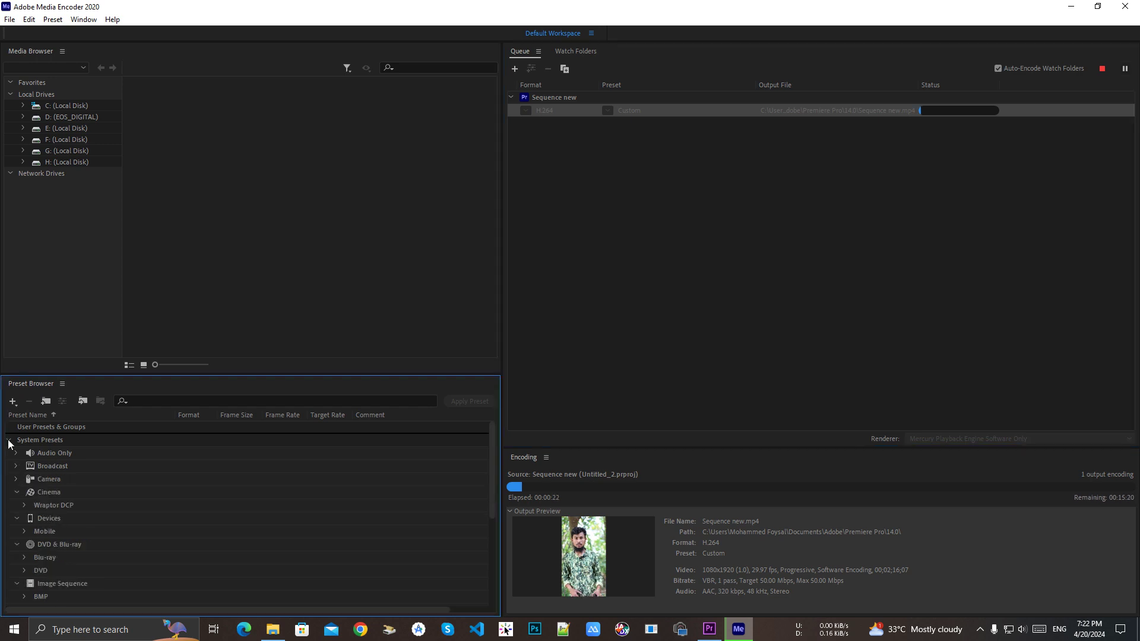
{"action": "left_click", "coordinate": [9, 442]}
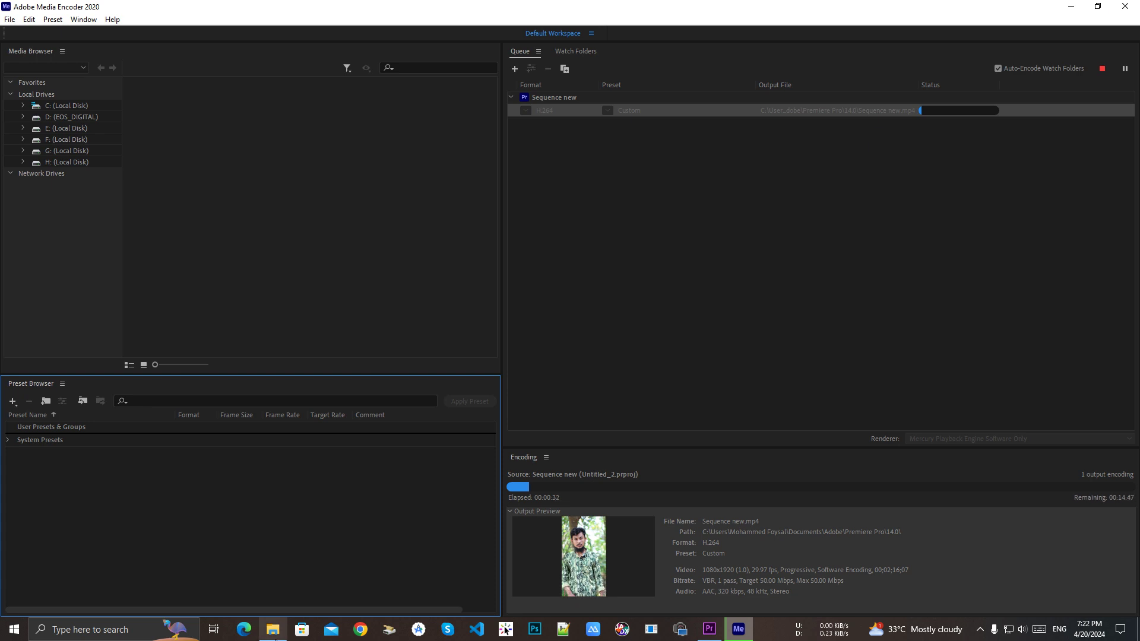
{"action": "mouse_move", "coordinate": [275, 631]}
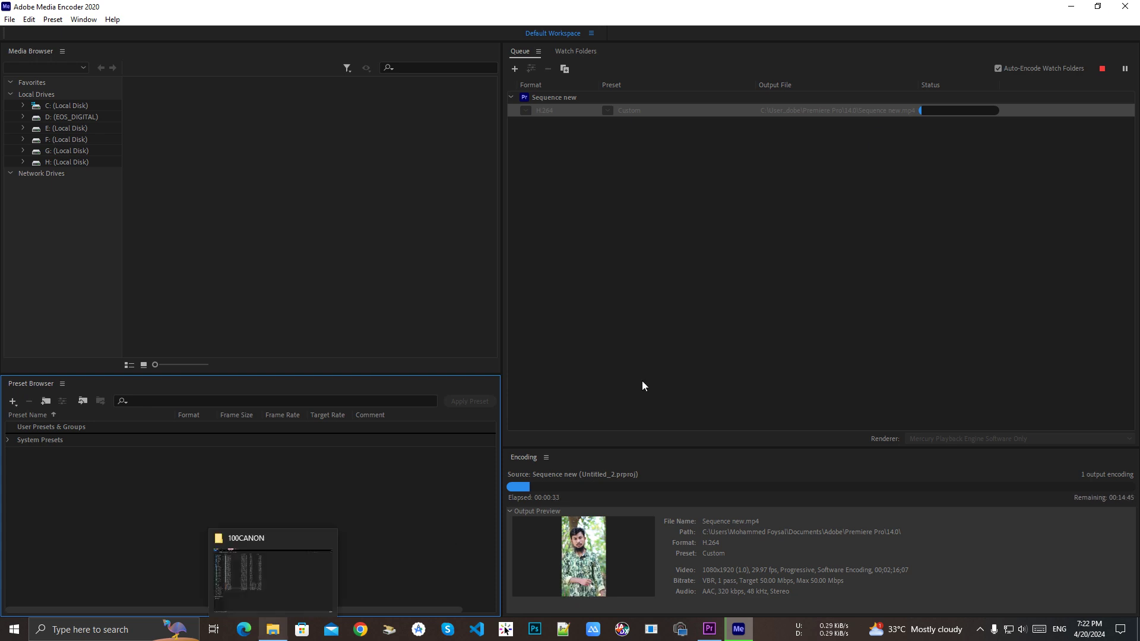
{"action": "left_click", "coordinate": [630, 334]}
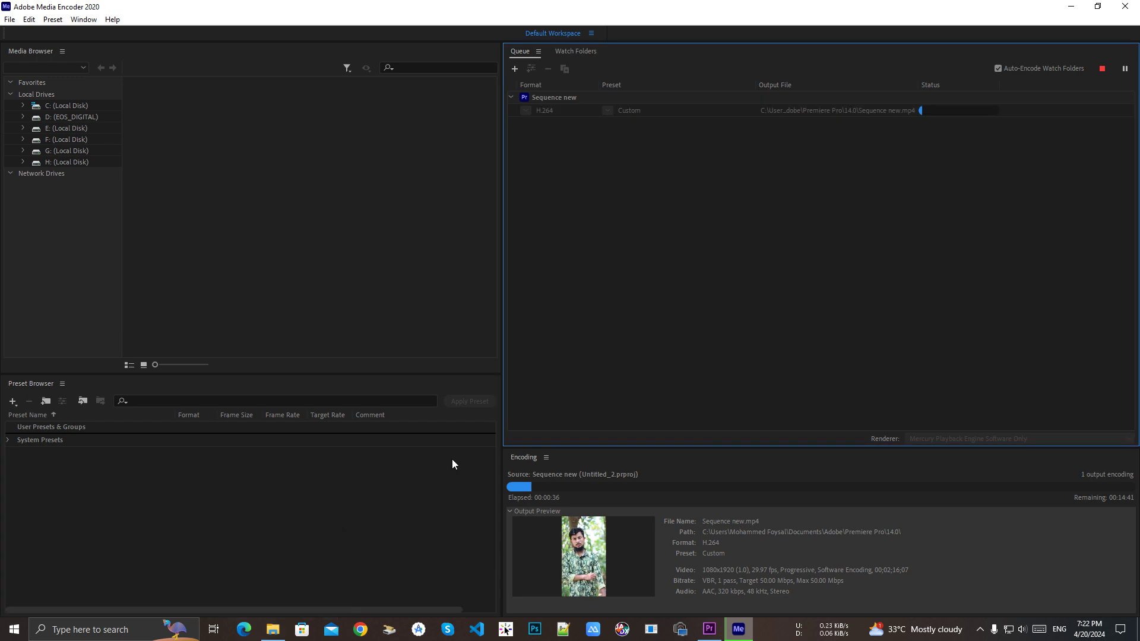